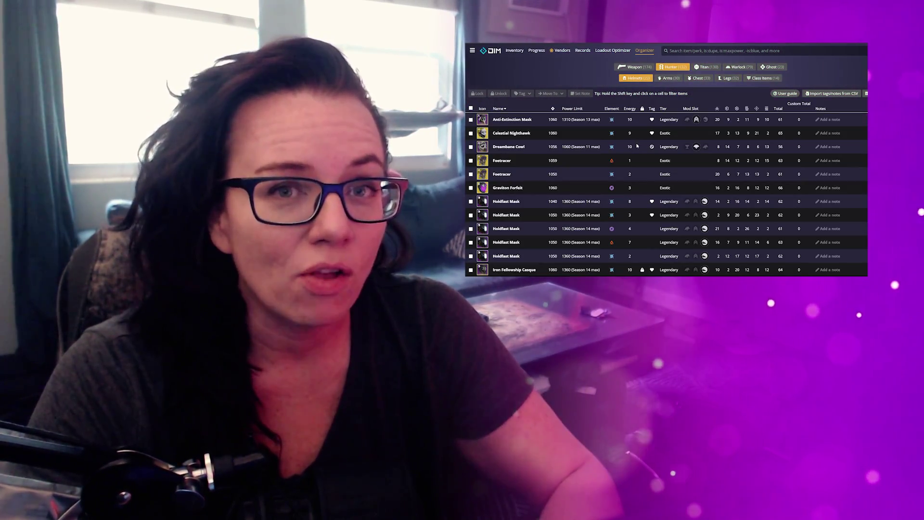
Filter the helmets to Legendary items with a 1060 power limit, then open the Organizer view.
left_click(676, 147, "shift")
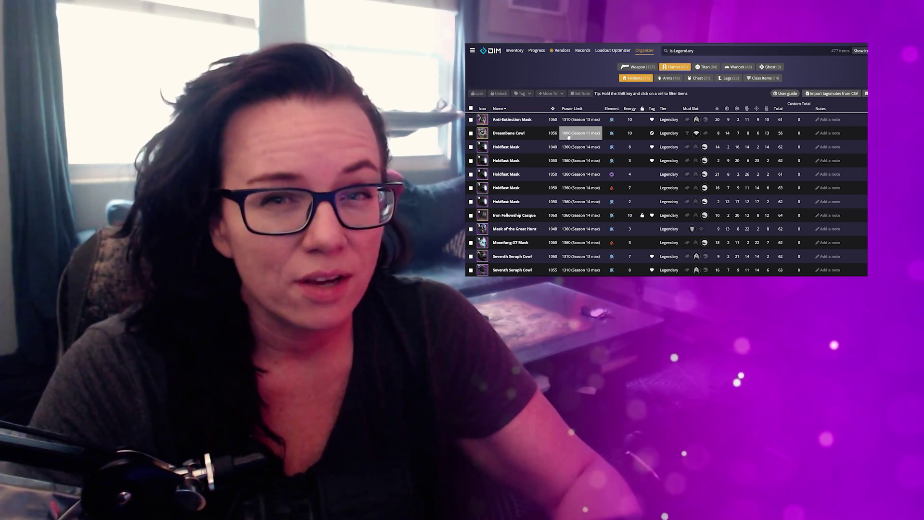
left_click(567, 137, "shift")
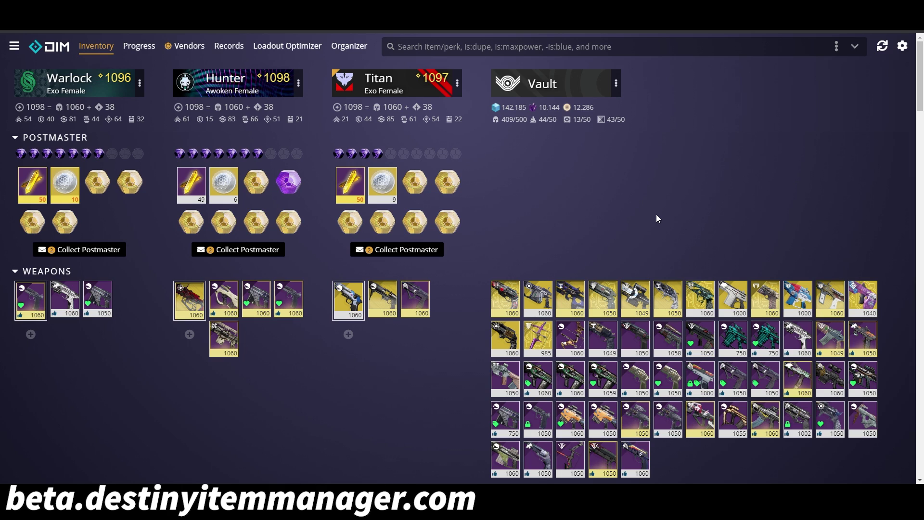
left_click(352, 48)
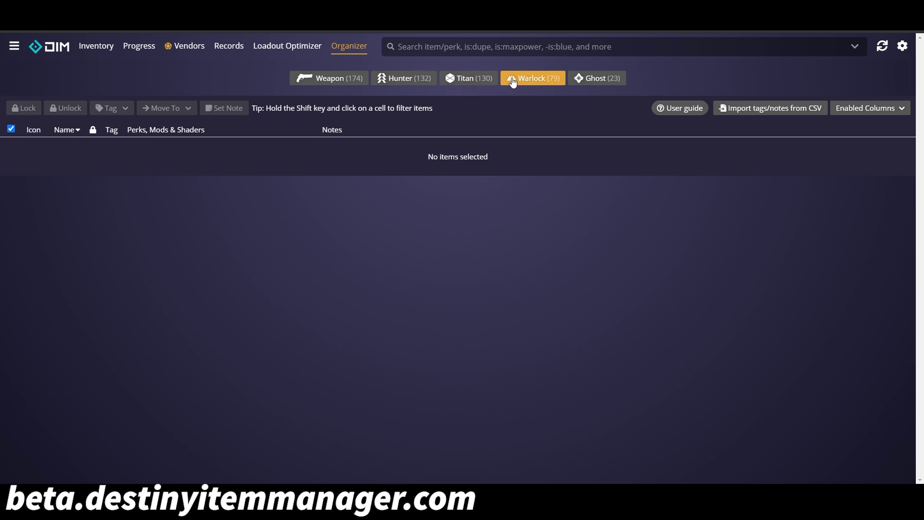
Look over the pulse rifle weapons table, then switch to the Hunter's armor.
left_click(345, 86)
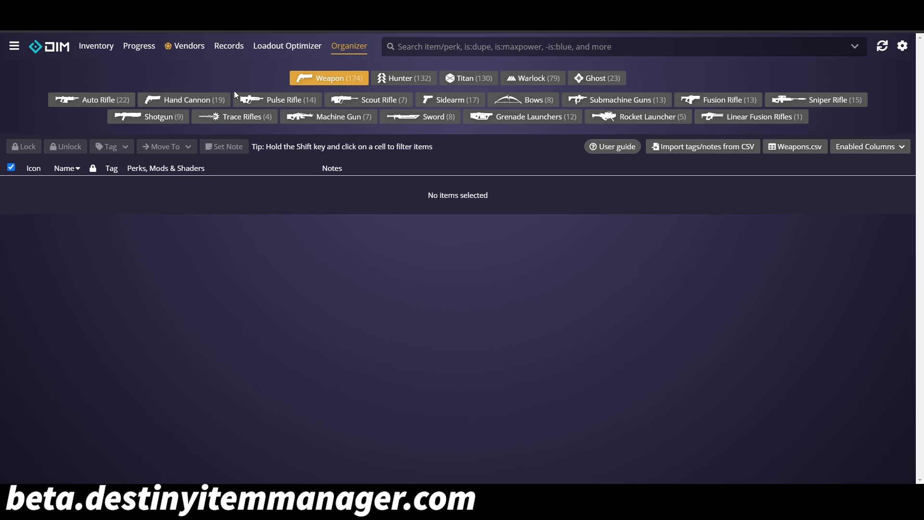
left_click(306, 103)
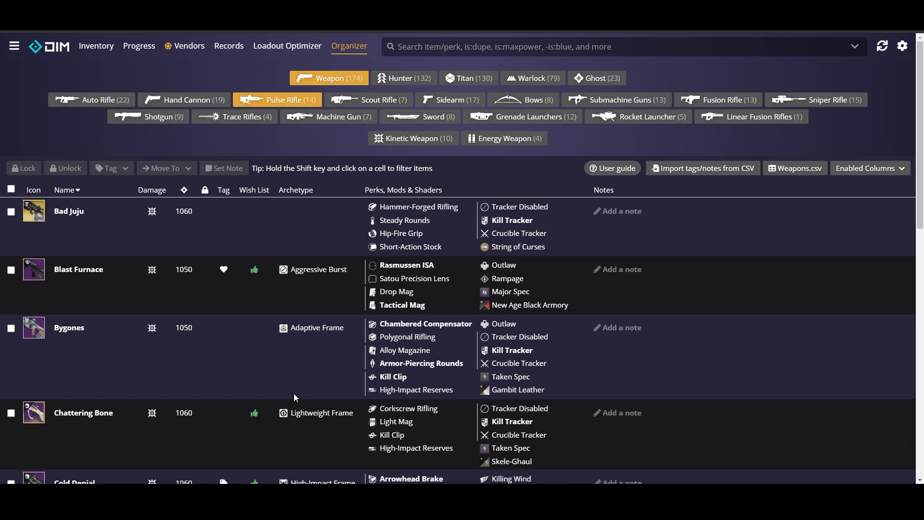
scroll(304, 363, "down", 10)
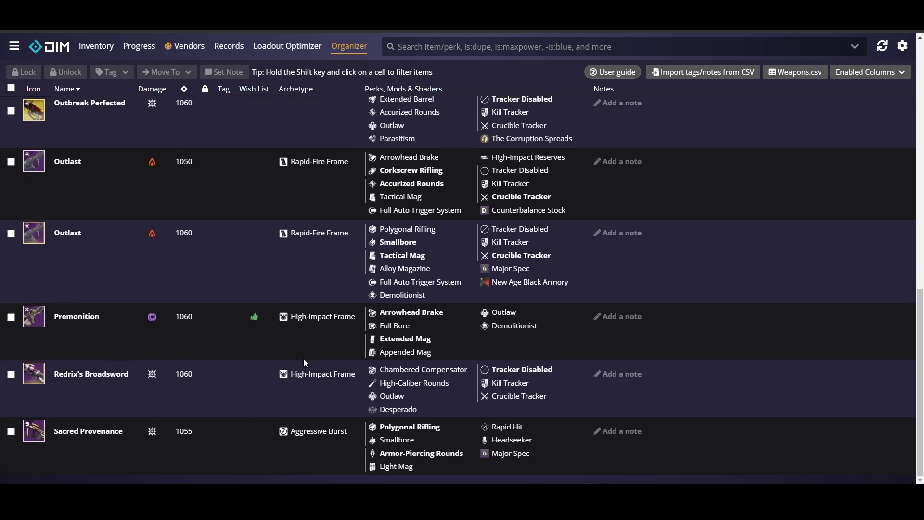
scroll(304, 363, "up", 10)
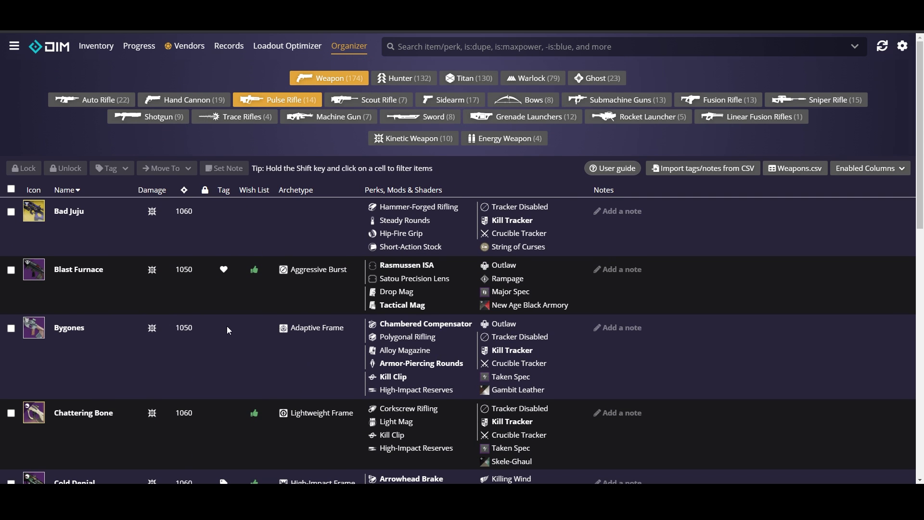
left_click(418, 79)
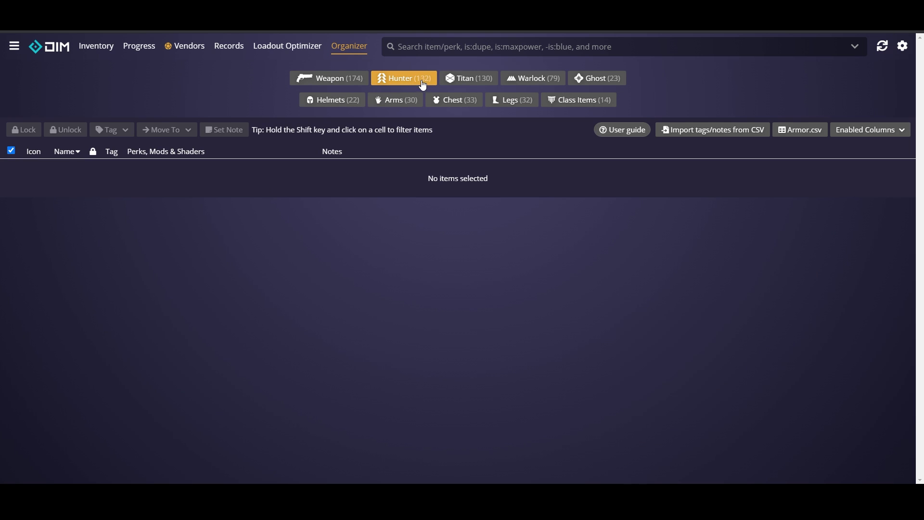
left_click(466, 81)
List the Hunter's 22 helmets in the Organizer table and bring up its column list.
left_click(332, 100)
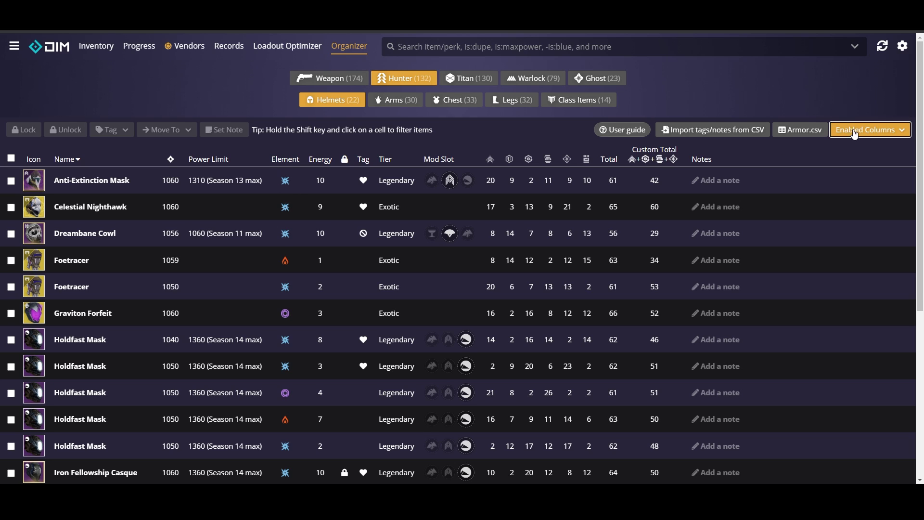
left_click(885, 131)
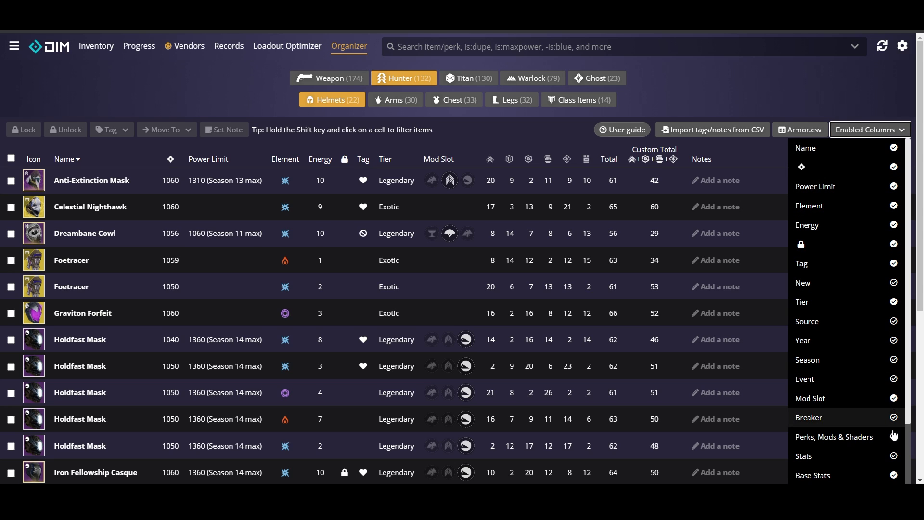
Toggle the Mod Slot column in the helmet table's column list.
scroll(873, 342, "down", 2)
scroll(873, 342, "up", 2)
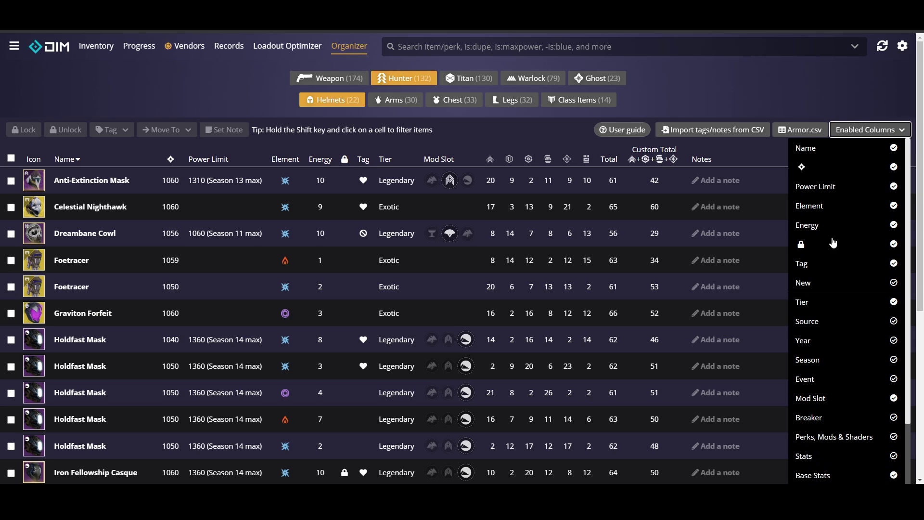
left_click(893, 399)
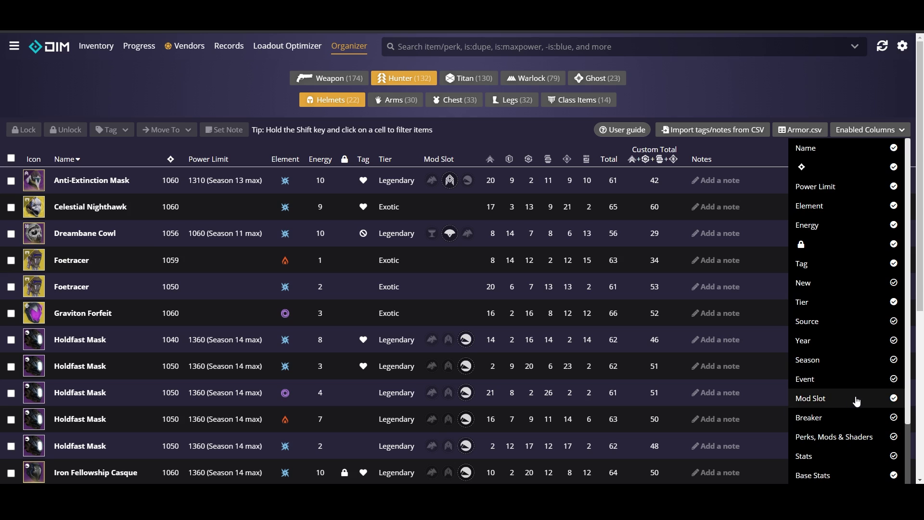
scroll(852, 401, "down", 2)
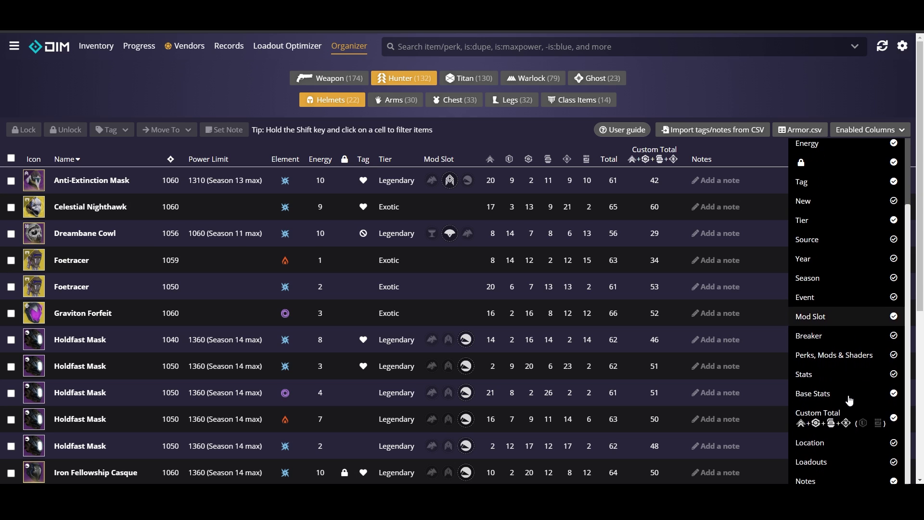
Hide the Notes column and close the Enabled Columns list.
scroll(836, 351, "down", 1)
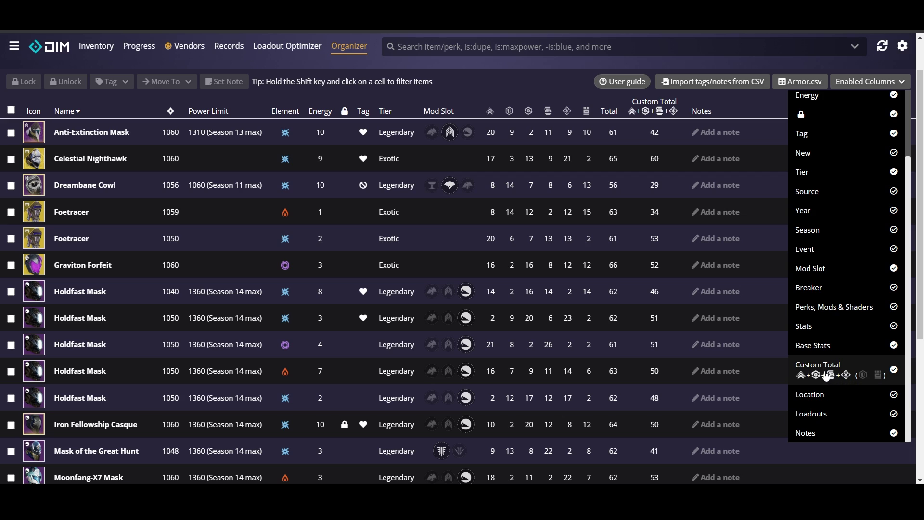
left_click(858, 433)
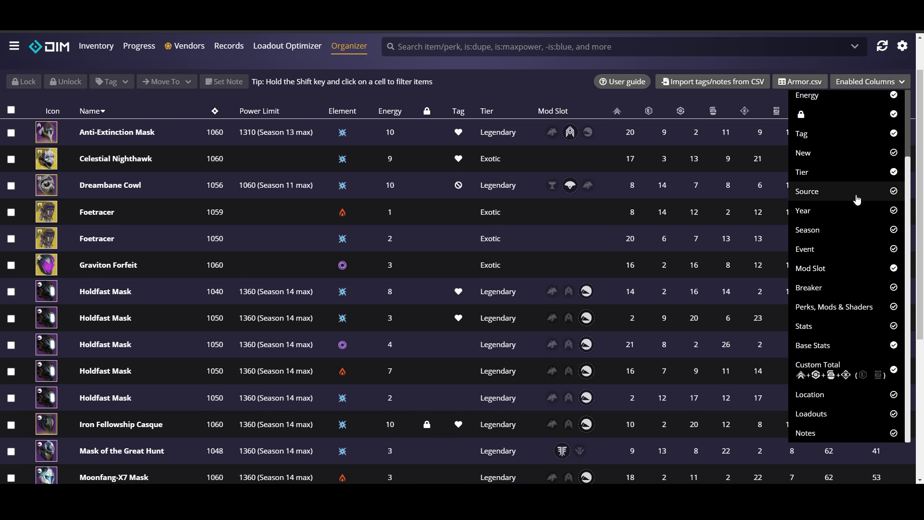
left_click(869, 83)
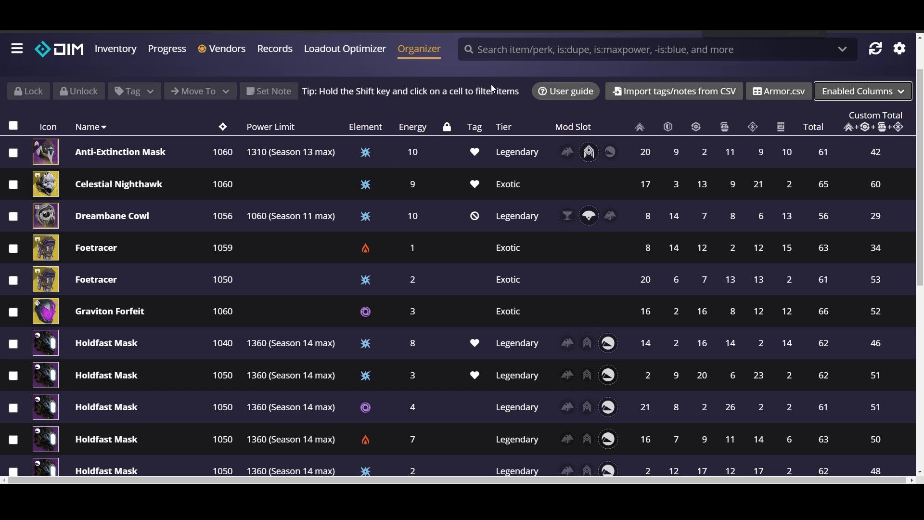
scroll(527, 106, "up", 1)
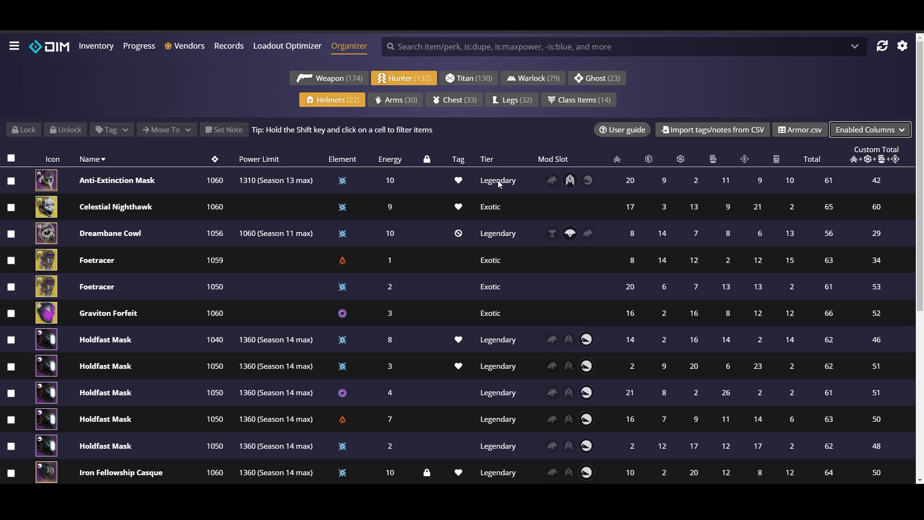
key("shift")
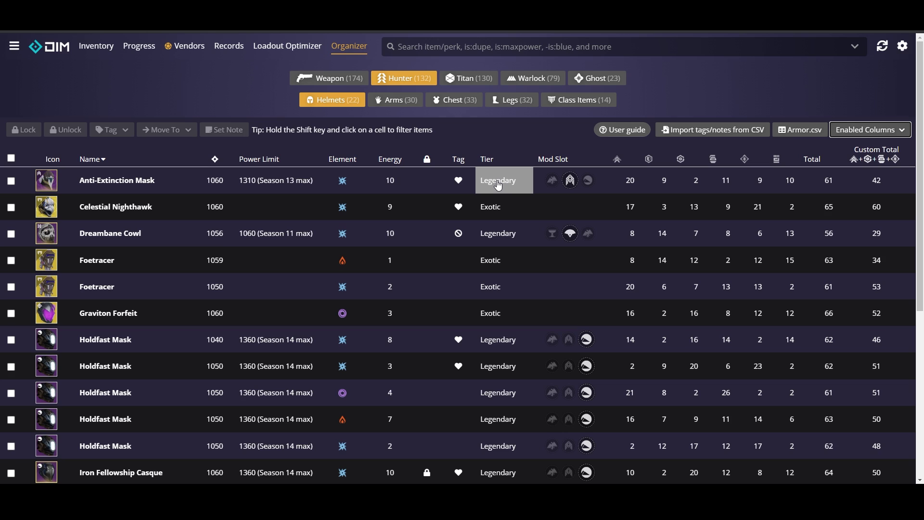
Filter to is:Legendary via a Tier cell, leaving 14 helmets, and sort by Power Limit.
left_click(498, 185, "shift")
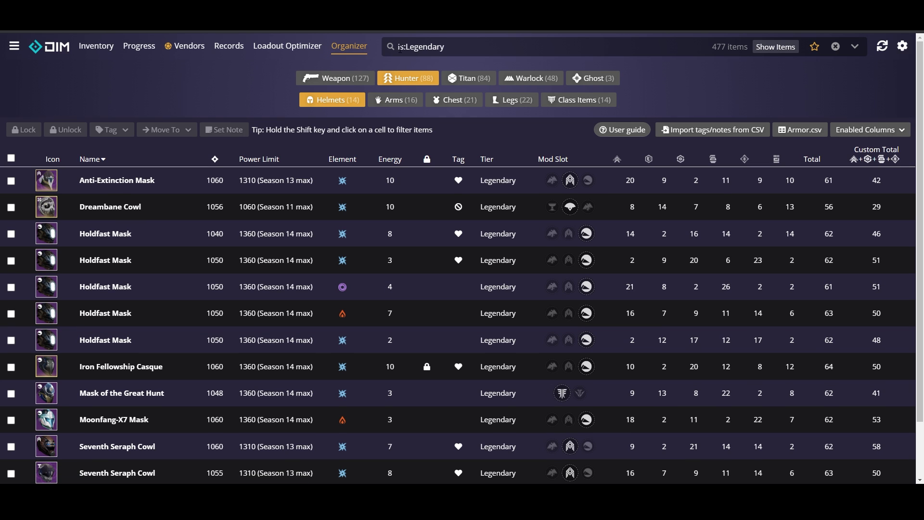
left_click_drag(446, 46, 396, 46)
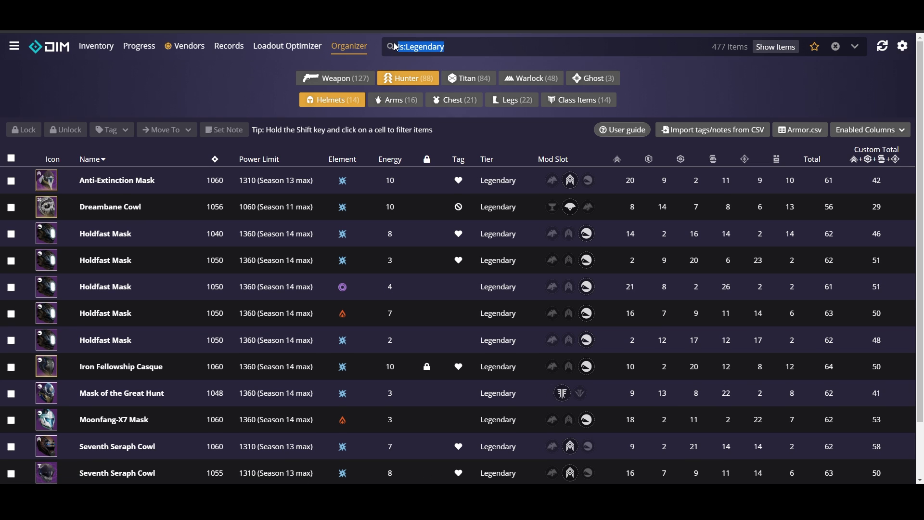
key("BackSpace")
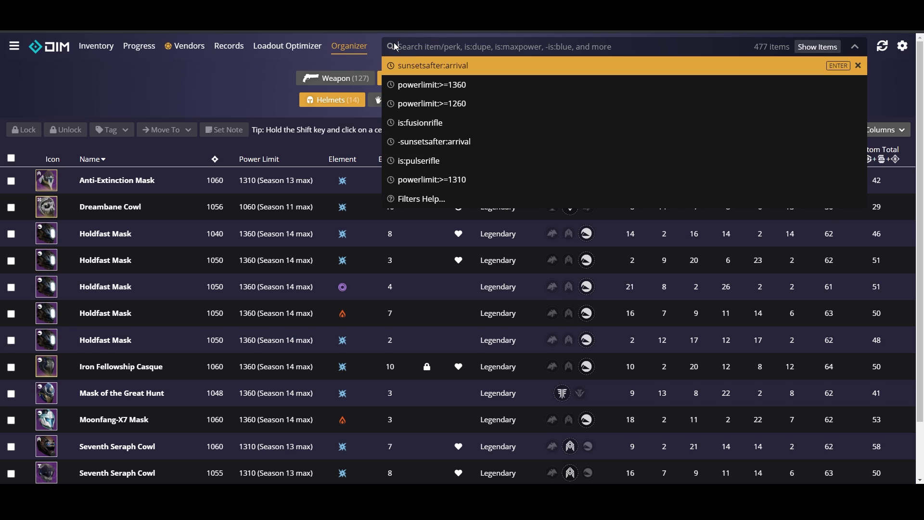
key("ctrl+z")
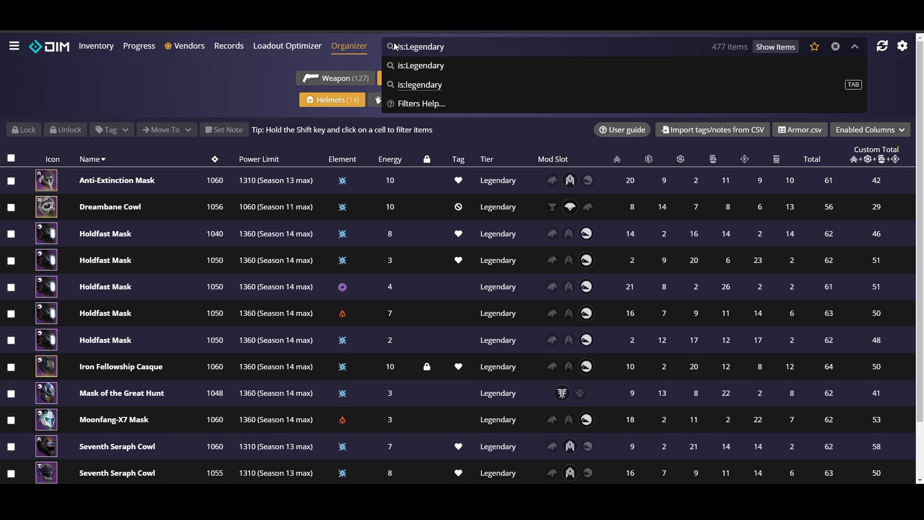
left_click(474, 139)
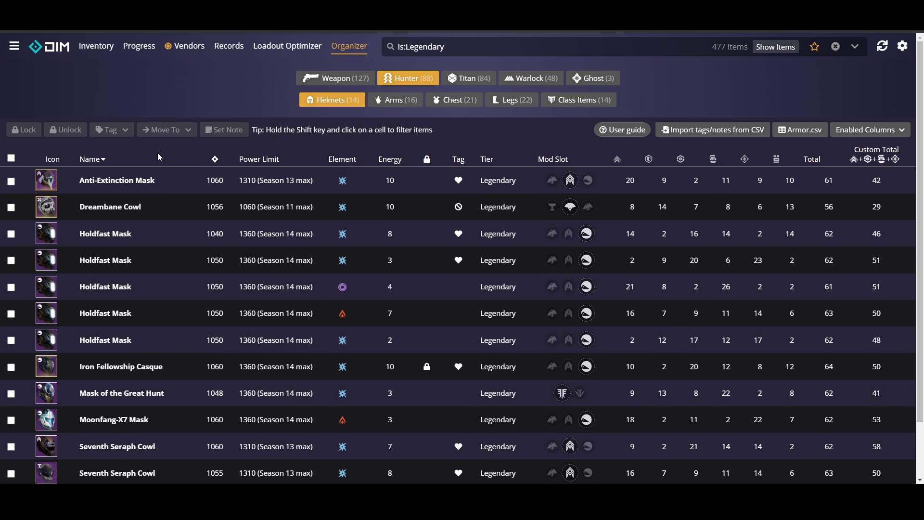
left_click(247, 160)
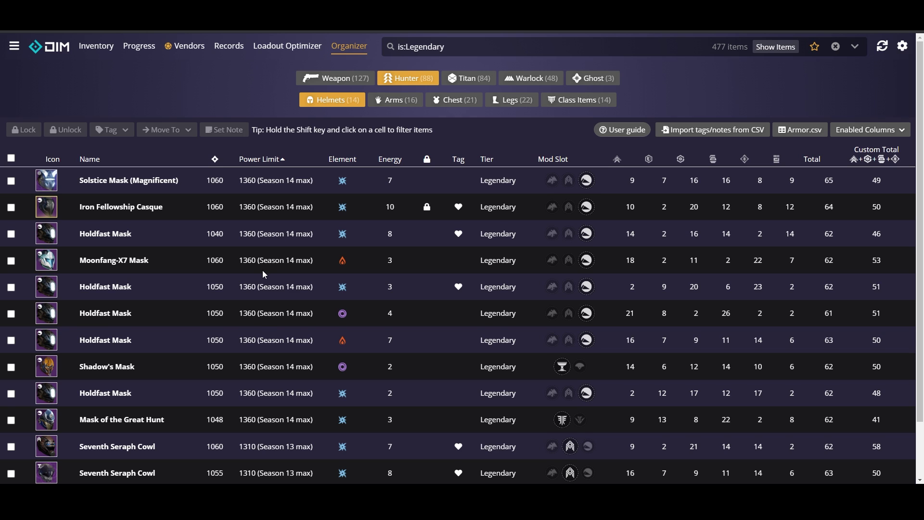
Scroll down to find Dreambane Cowl, the only helmet capped at 1060.
scroll(272, 288, "down", 3)
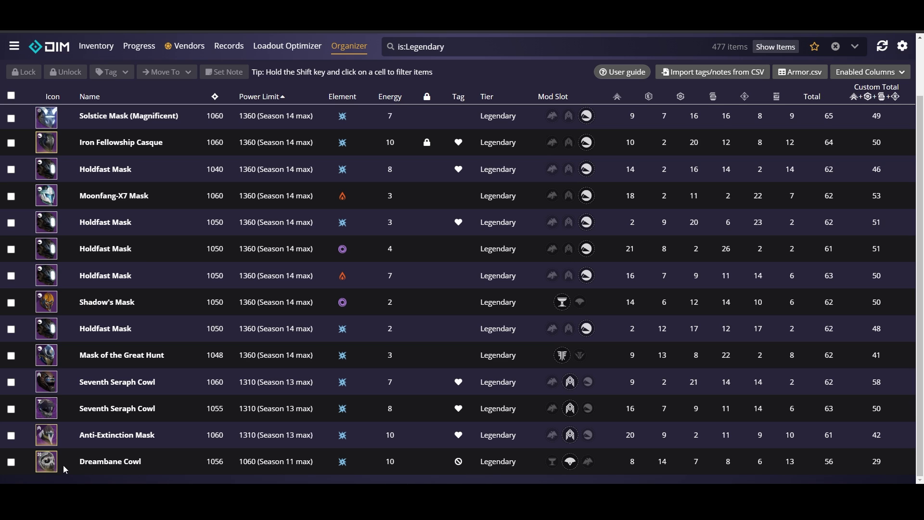
Check Dreambane Cowl, Anti-Extinction Mask and both Seventh Seraph Cowls, and try the Tag dropdown.
left_click(10, 463)
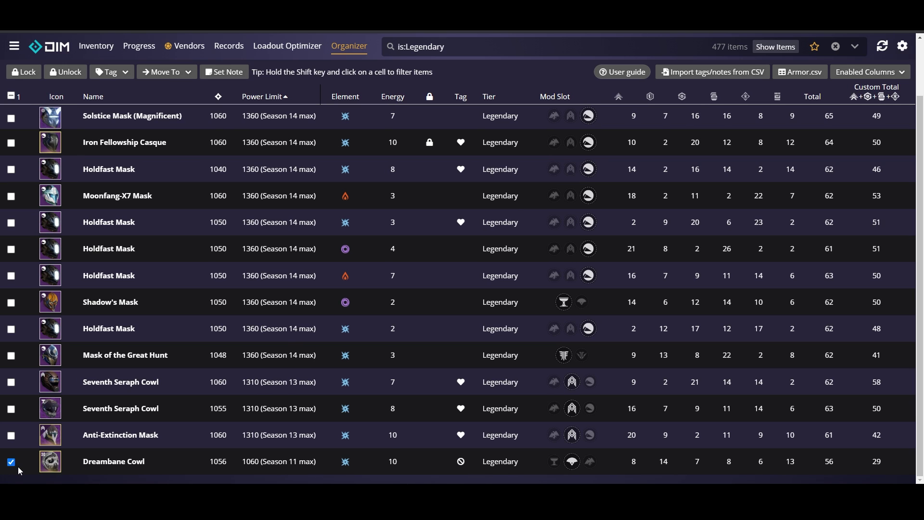
left_click(11, 435)
left_click(10, 408)
left_click(11, 382)
left_click(112, 71)
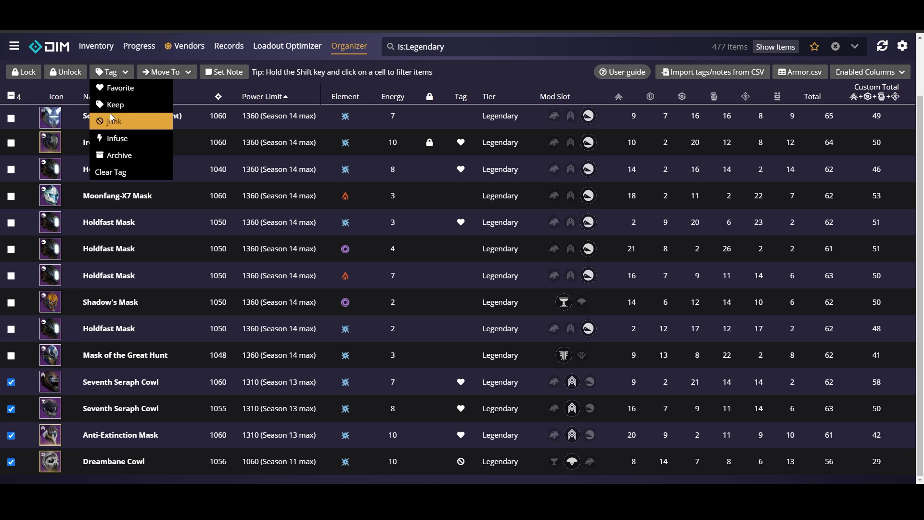
left_click(116, 123)
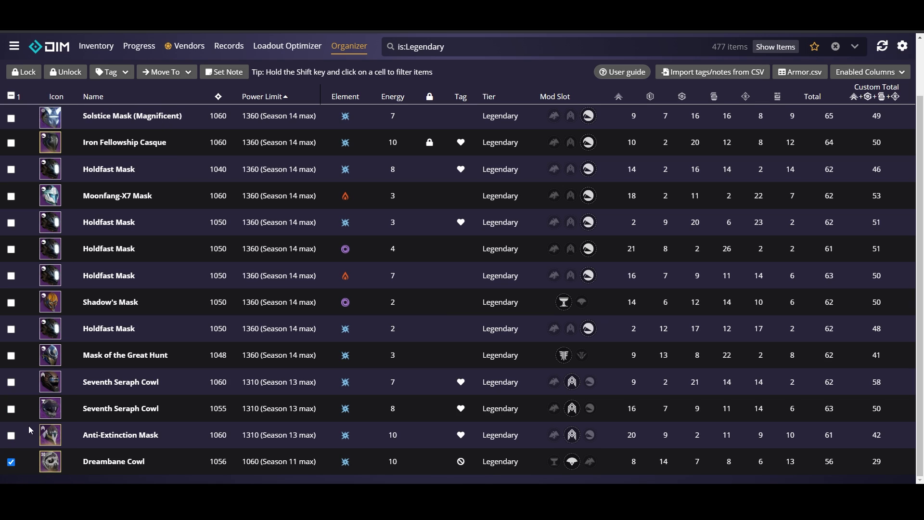
Tag Dreambane Cowl as Junk from its item details popup.
left_click(122, 76)
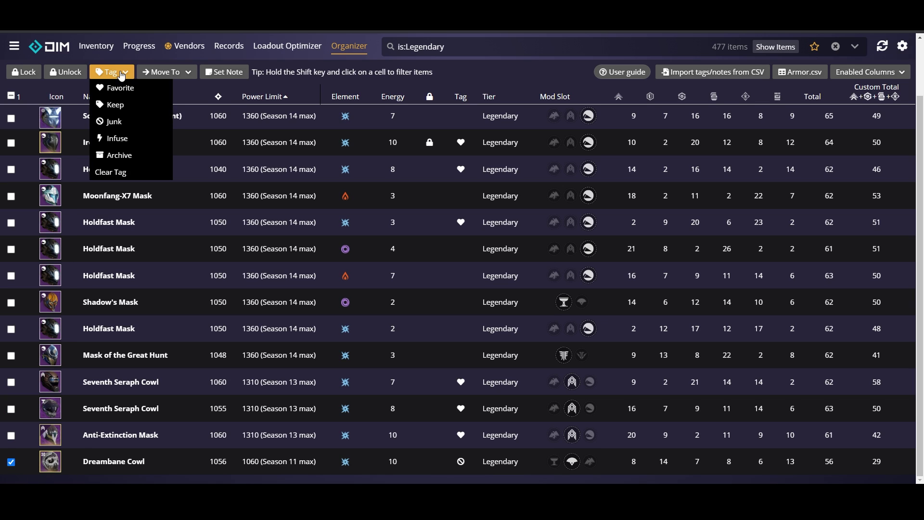
left_click(123, 76)
left_click(54, 469)
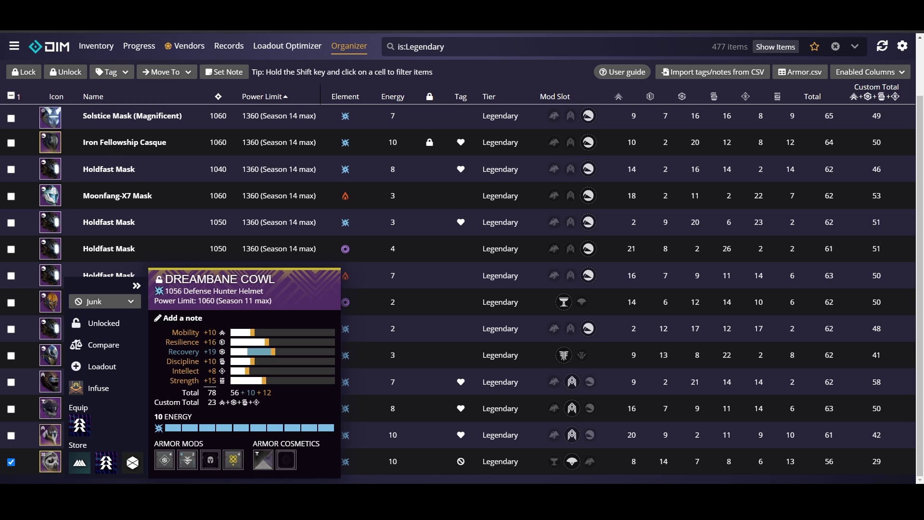
left_click(108, 303)
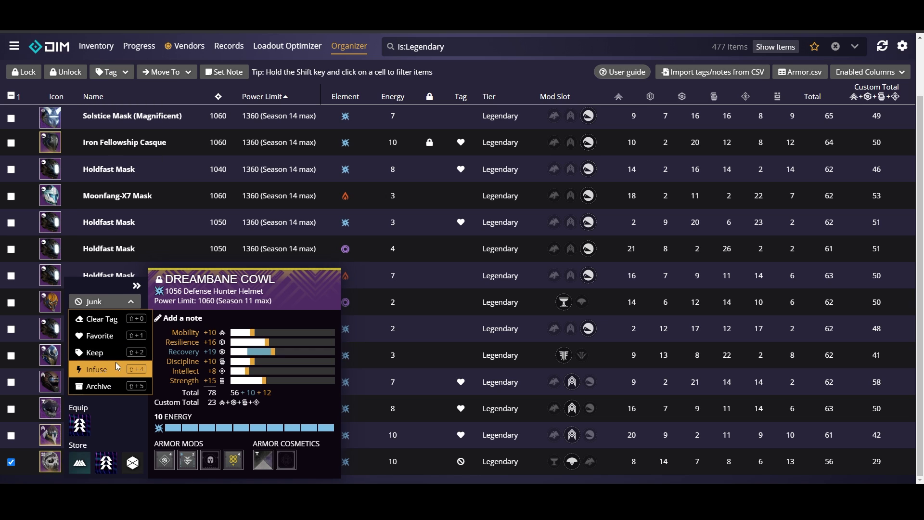
left_click(48, 467)
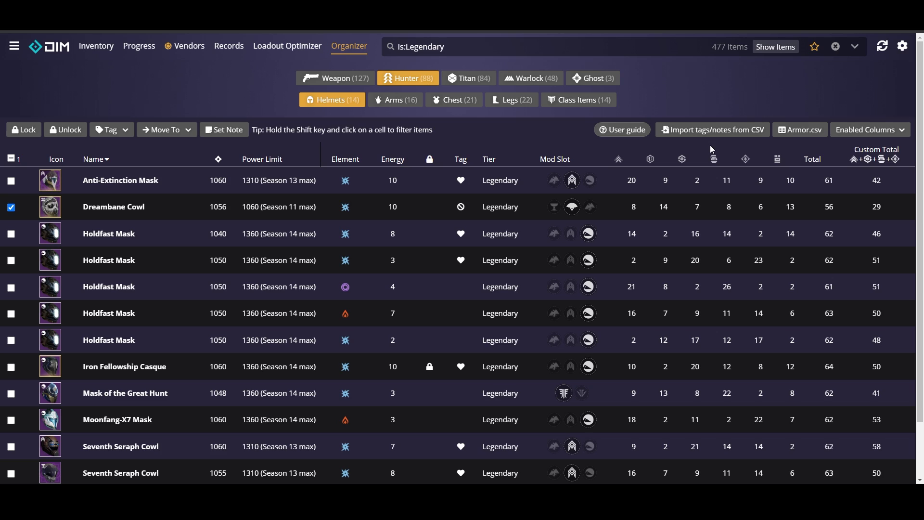
Sort the Legendary helmets by Recovery, highest first, and show the column list.
left_click(680, 161)
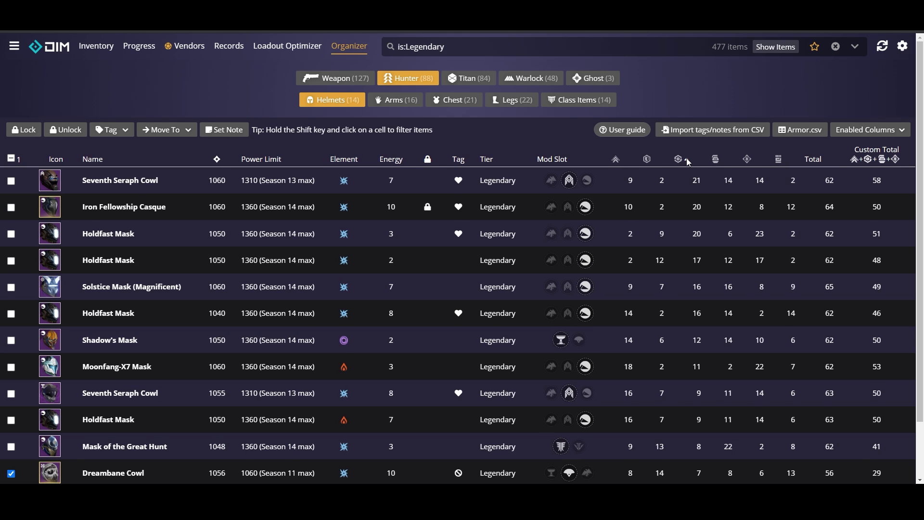
scroll(682, 290, "down", 2)
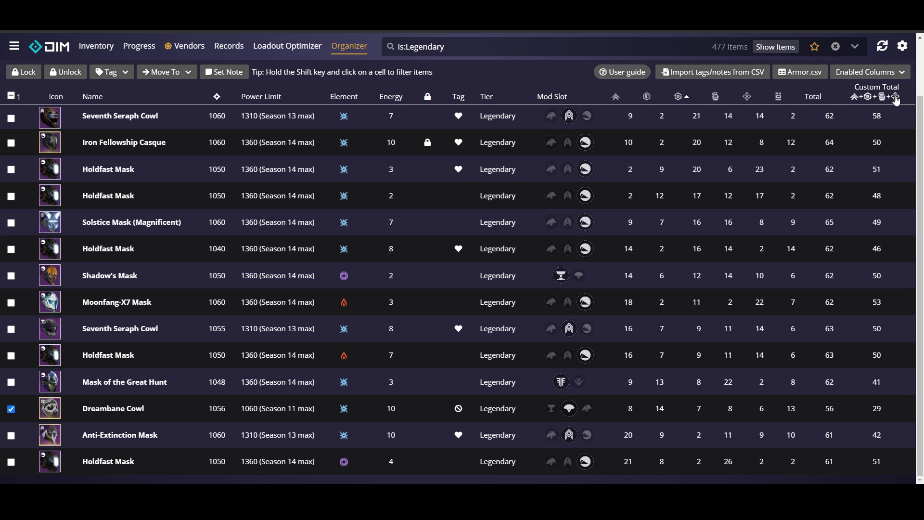
left_click(866, 78)
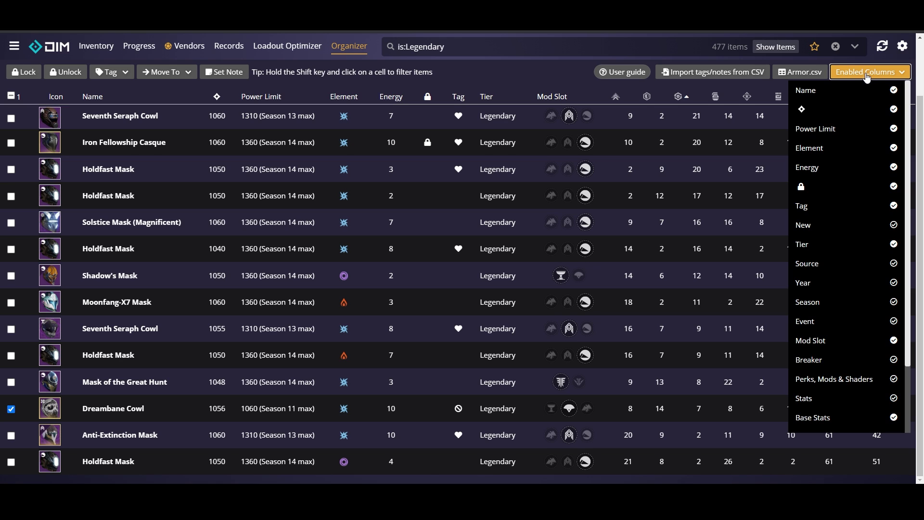
scroll(864, 294, "down", 2)
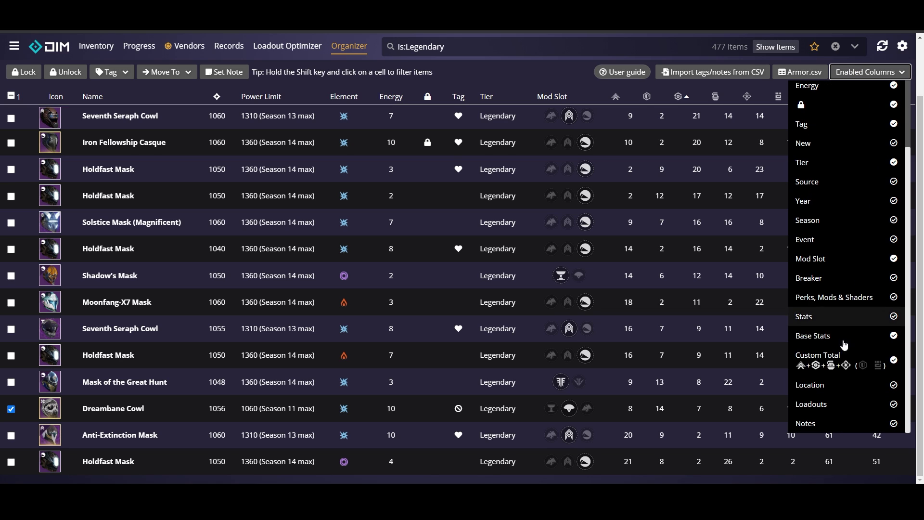
left_click(846, 366)
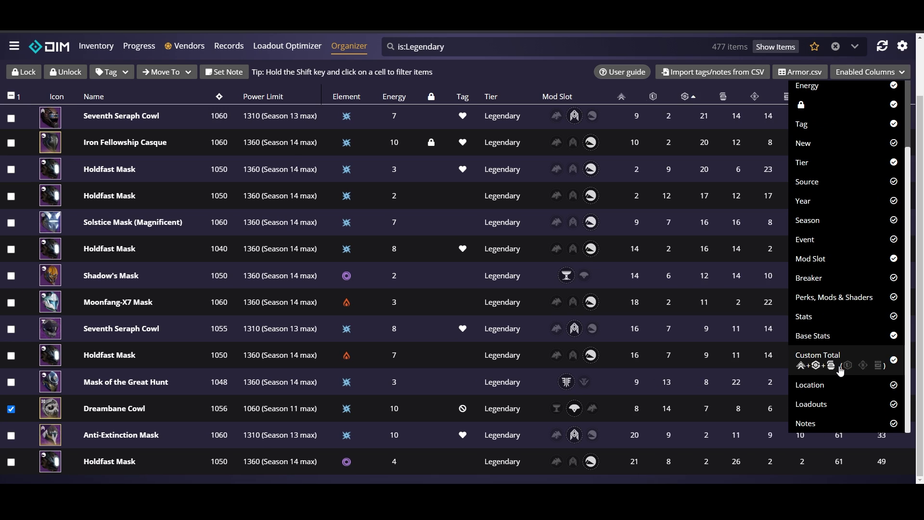
left_click(831, 366)
left_click(816, 366)
left_click(800, 368)
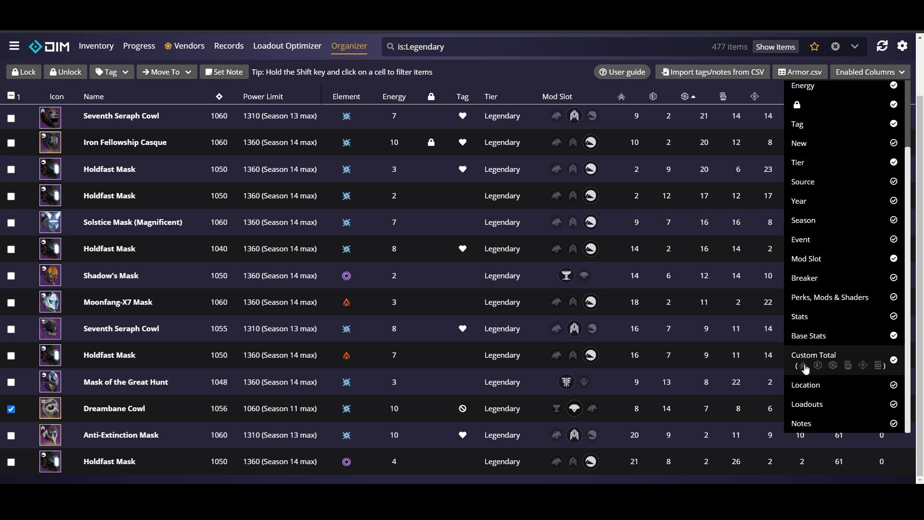
left_click(805, 369)
left_click(834, 367)
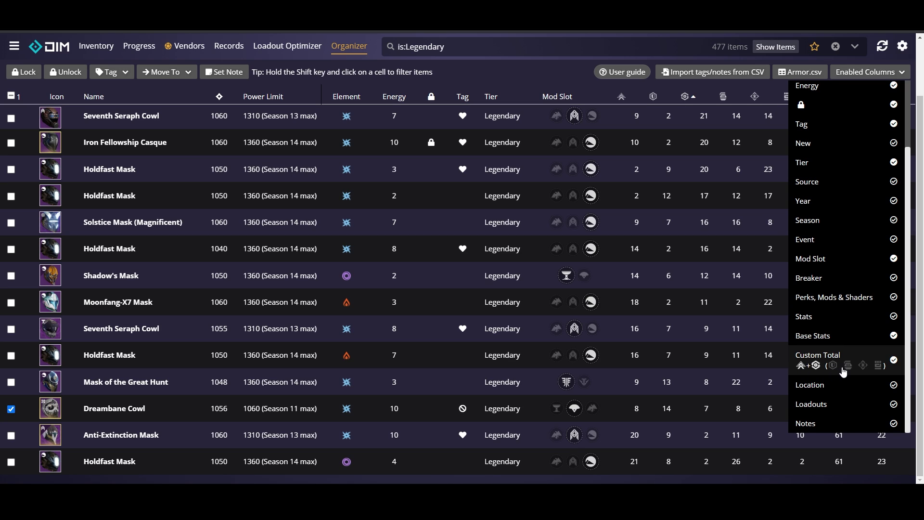
left_click(847, 367)
left_click(863, 366)
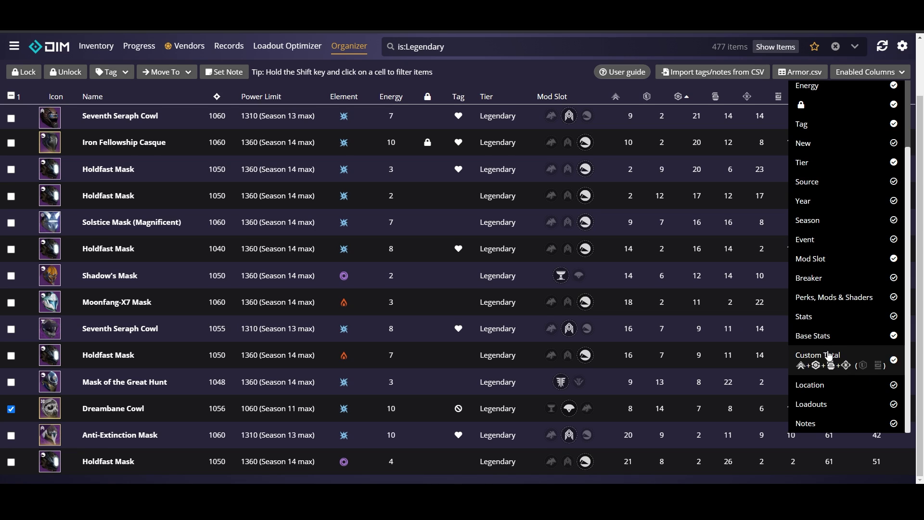
left_click(870, 72)
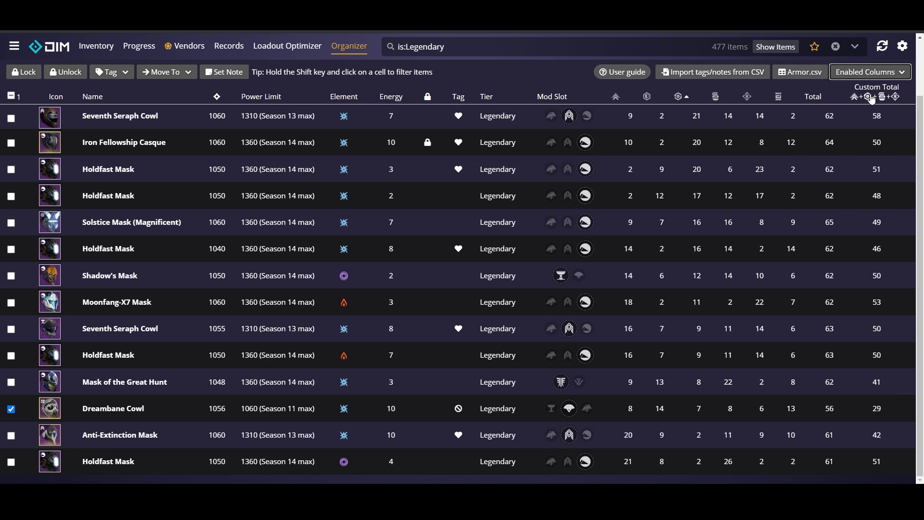
left_click(875, 89)
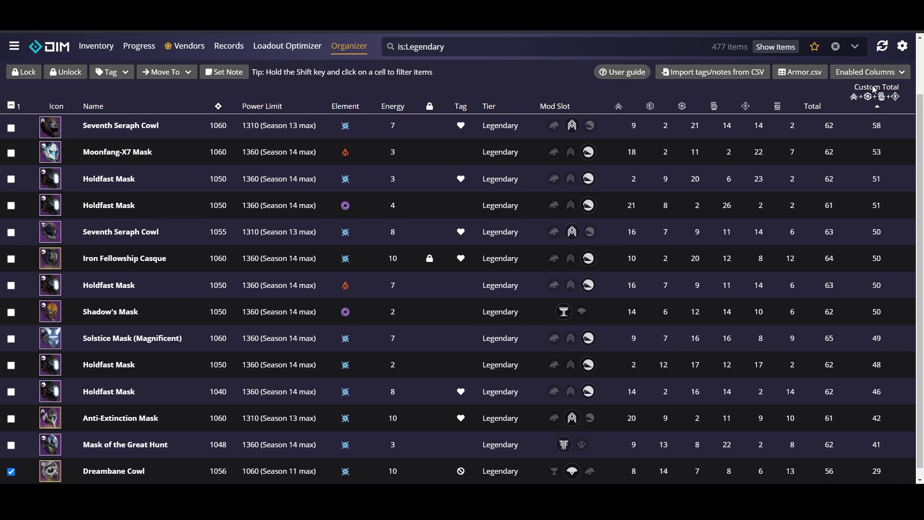
Sort helmets by Total descending and clear the is:Legendary search to show all 22.
left_click(874, 92)
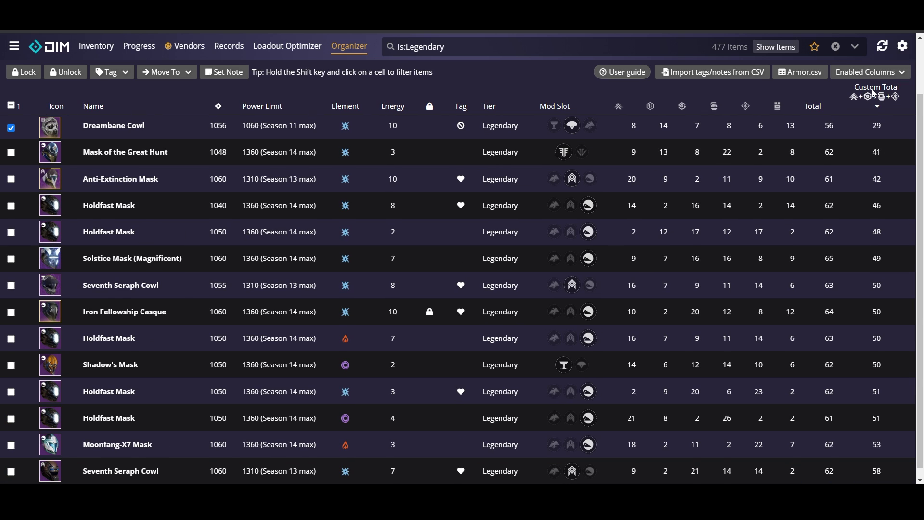
left_click(874, 93)
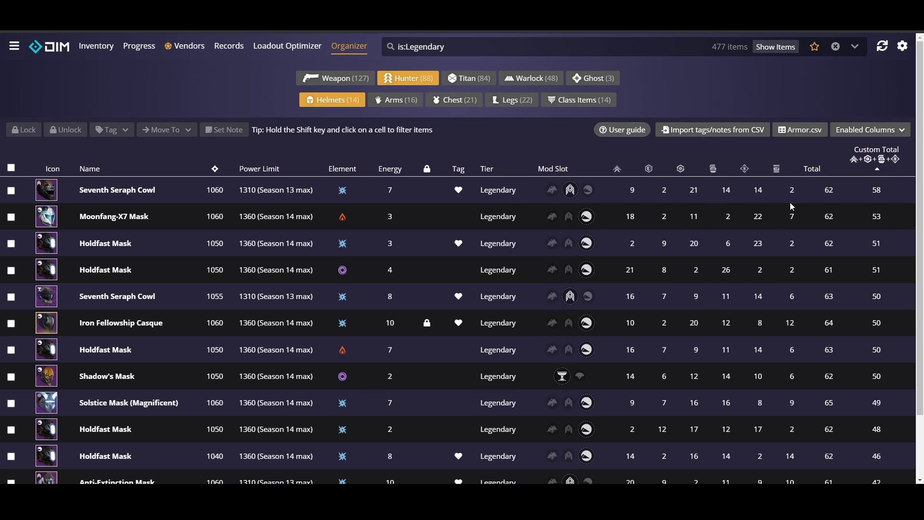
left_click(814, 169)
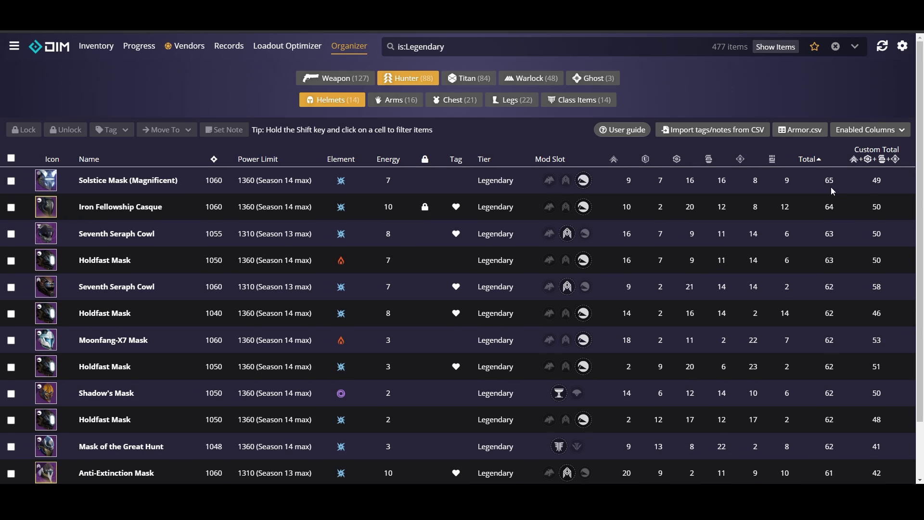
left_click(806, 161)
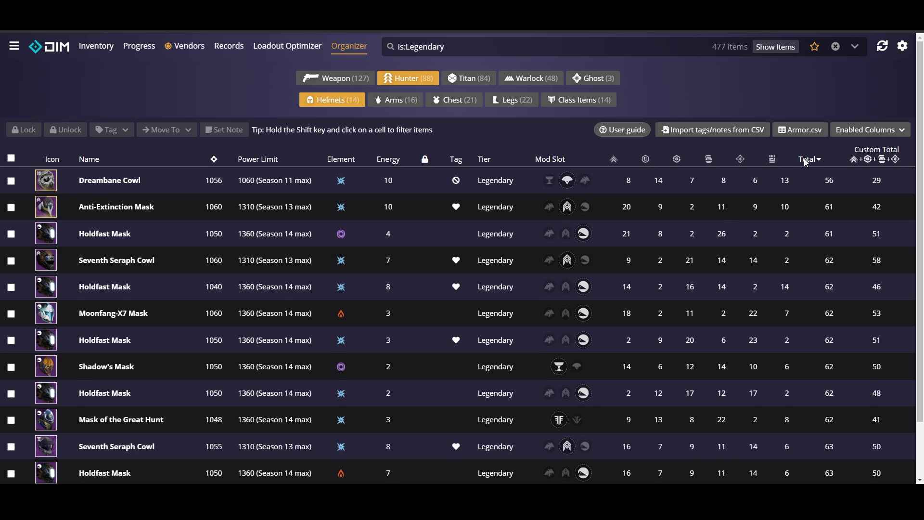
left_click(807, 163)
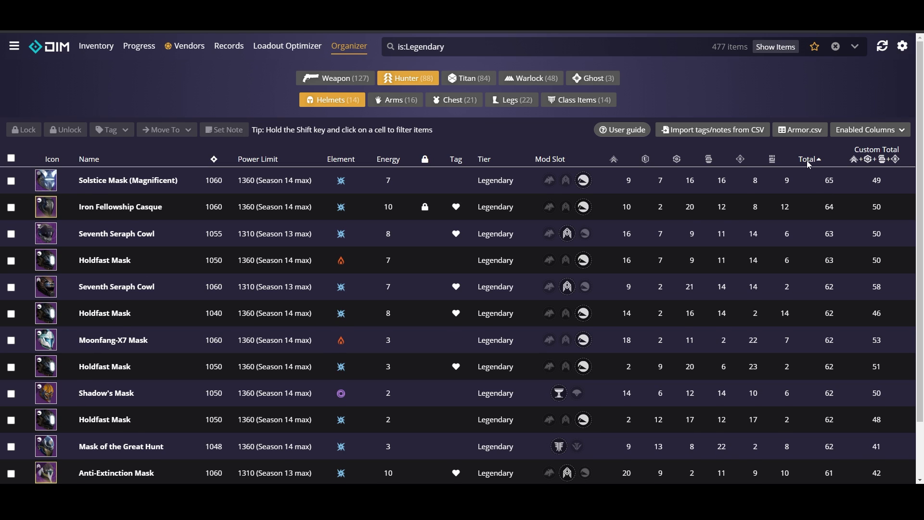
left_click(489, 235, "shift")
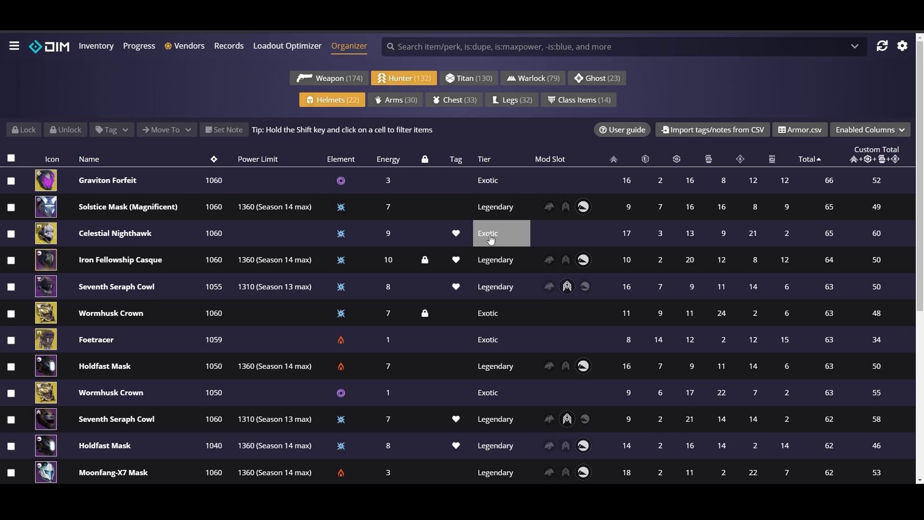
Filter to Exotics, then to the four Wormhusk Crowns, ranked by Custom Total (55 to 39).
left_click(489, 235, "shift")
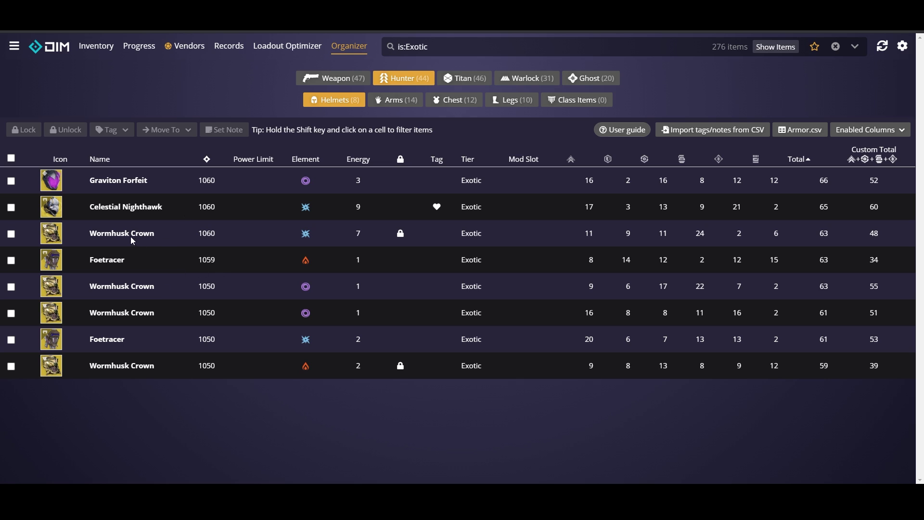
left_click(98, 159)
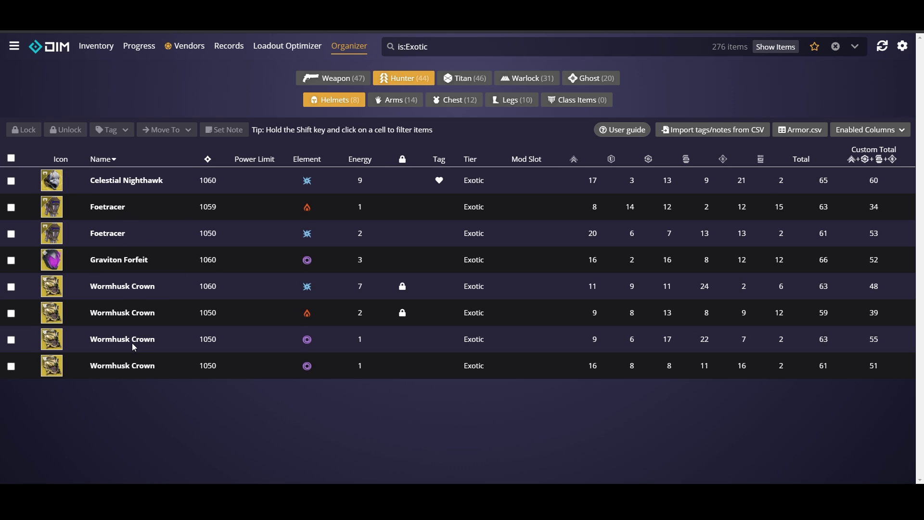
key("shift")
left_click(127, 291, "shift")
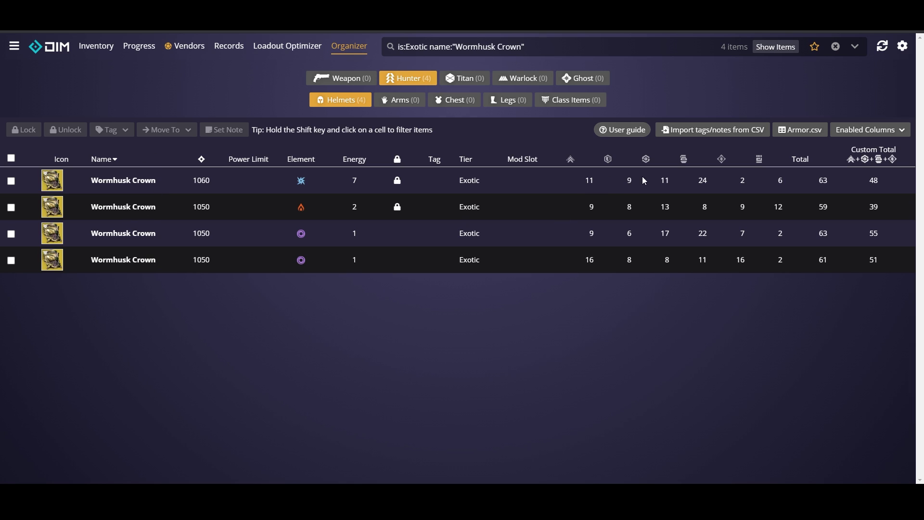
left_click(648, 162)
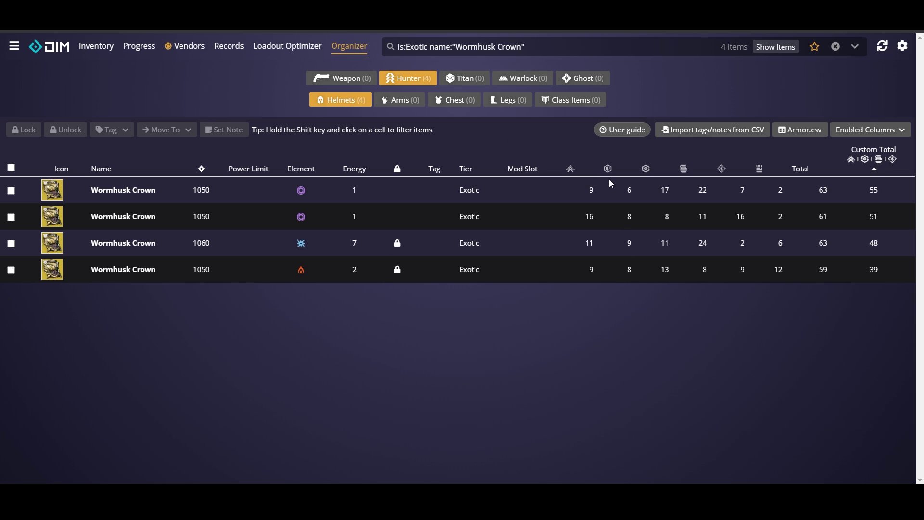
Clear the Wormhusk Crown search, drop the Helmets filter, and rerun sunsetsafter:arrival from recent searches.
left_click(836, 47)
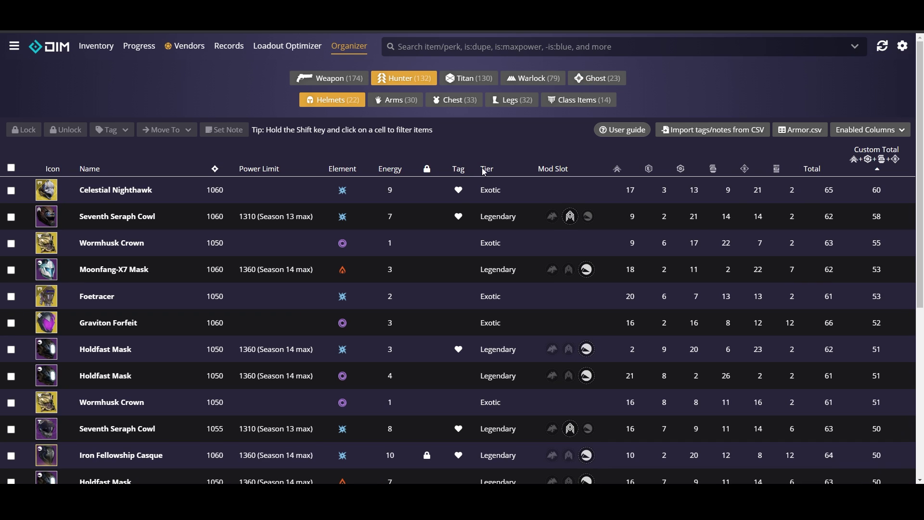
left_click(403, 81)
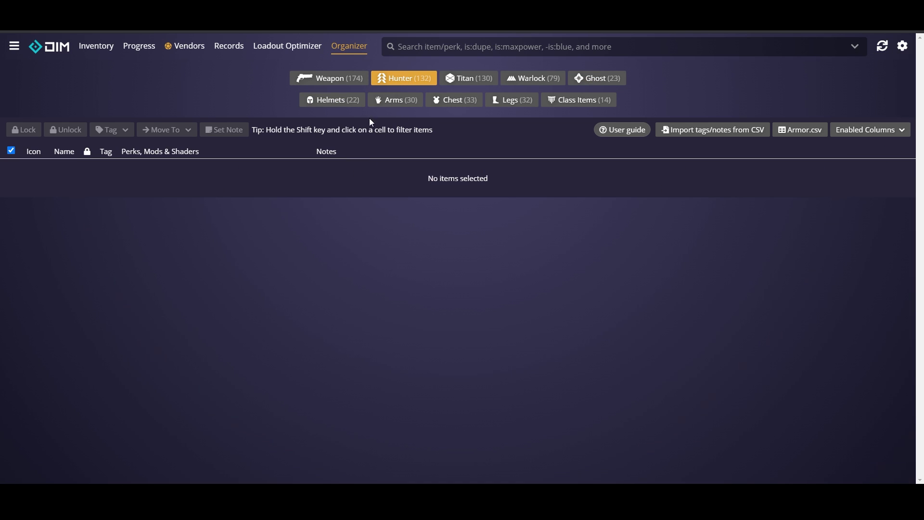
left_click(430, 48)
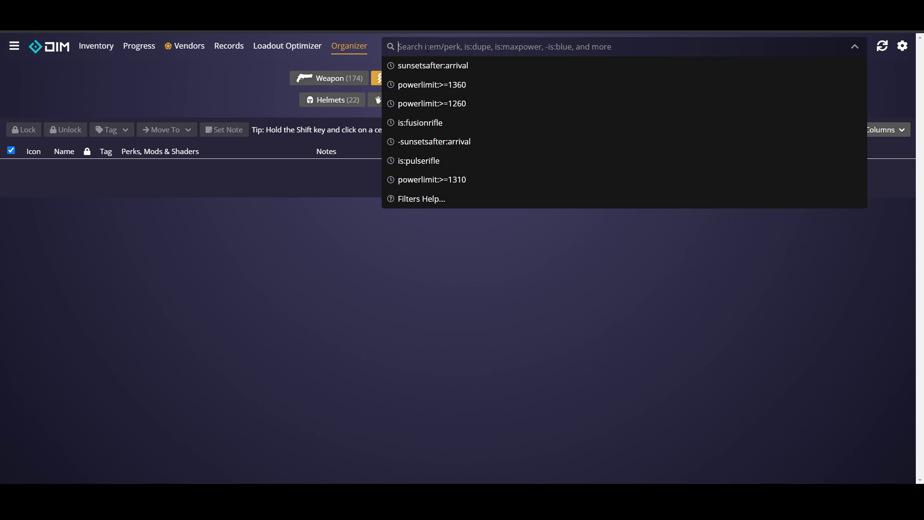
left_click(474, 70)
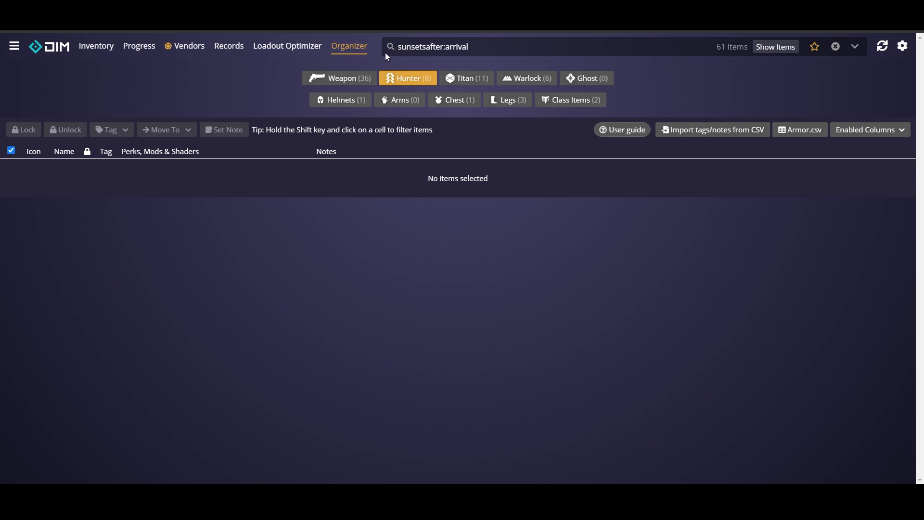
triple_click(473, 47)
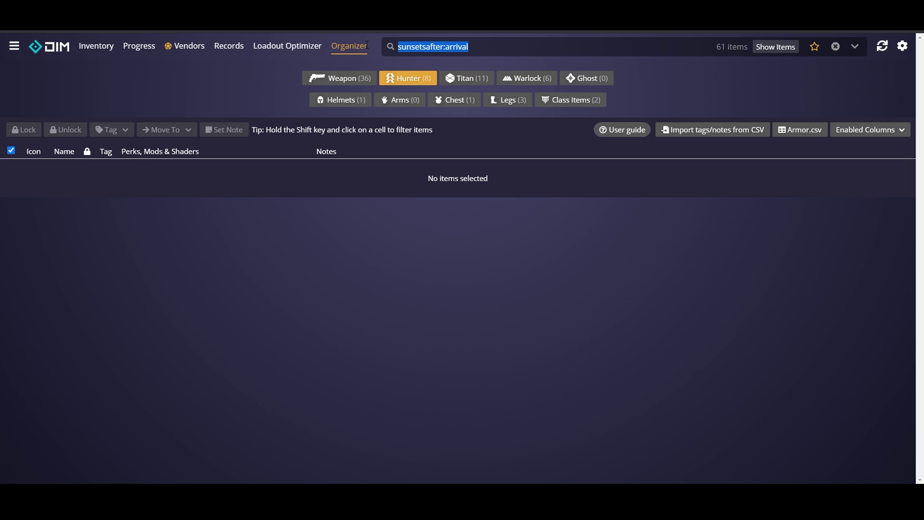
left_click(489, 47)
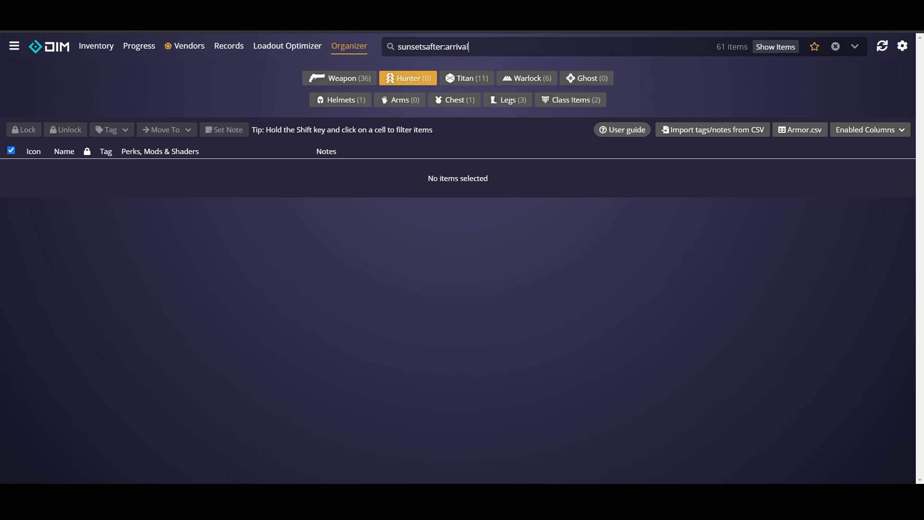
Replace the sunsetsafter:arrival query with powerlimit:=1060 and run it.
left_click_drag(468, 47, 400, 42)
type("power")
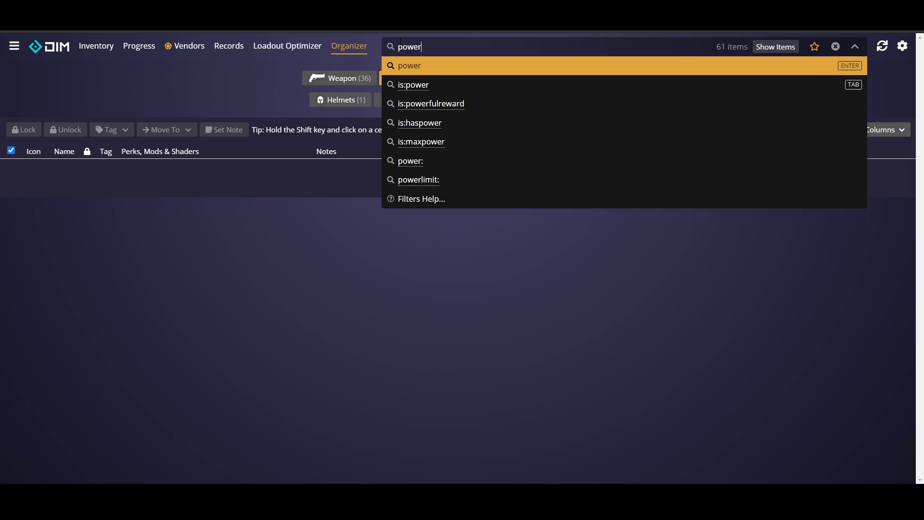
type("limit:=")
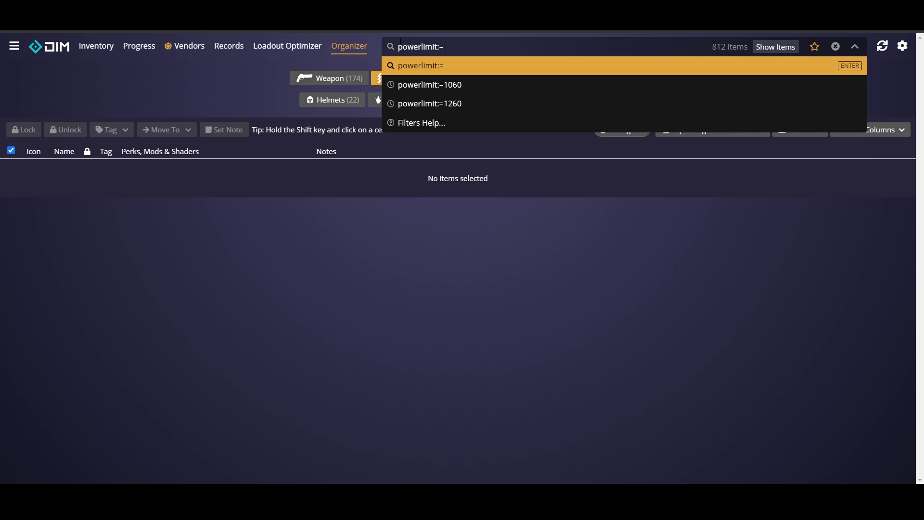
type("1060")
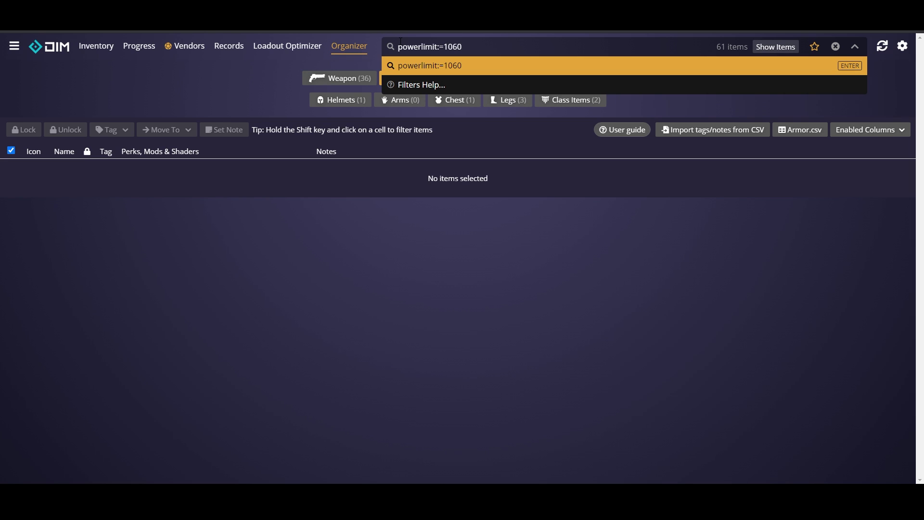
key("Return")
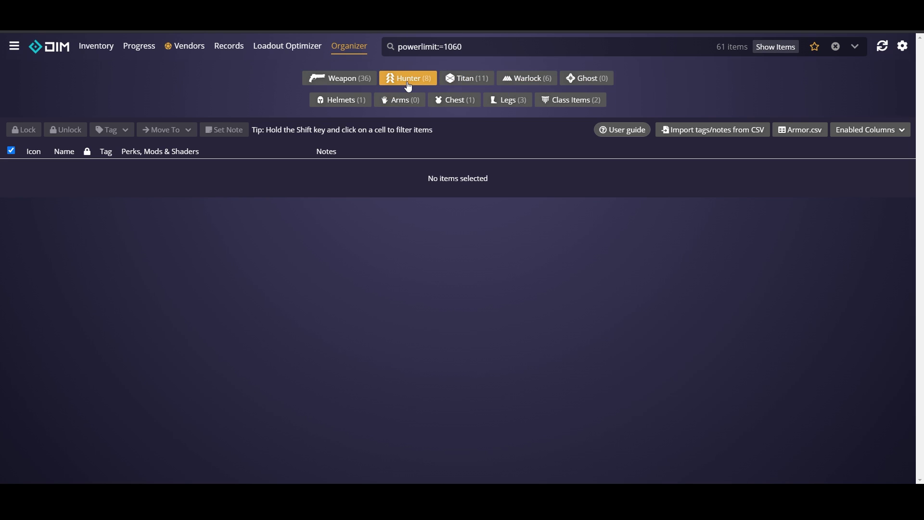
Review the Hunter's 1060-capped helmets, chest armor, leg armor and class items in turn.
left_click(360, 99)
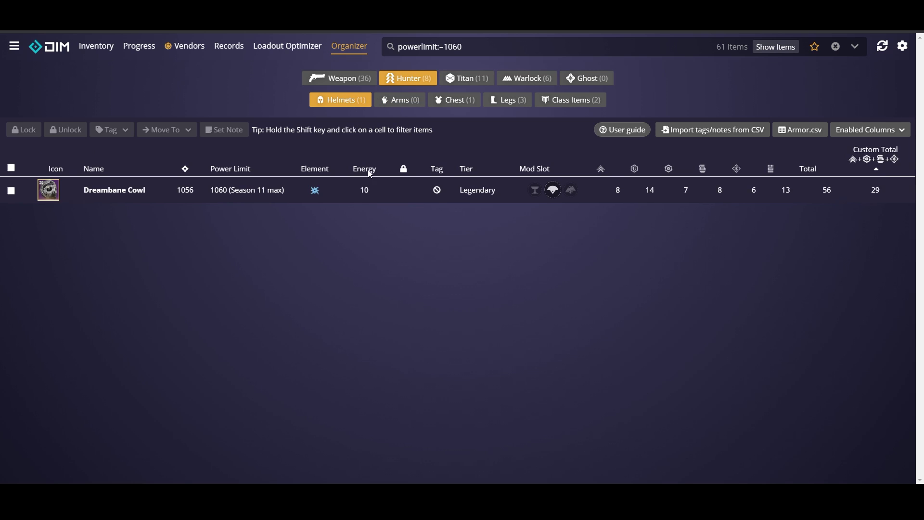
left_click(453, 105)
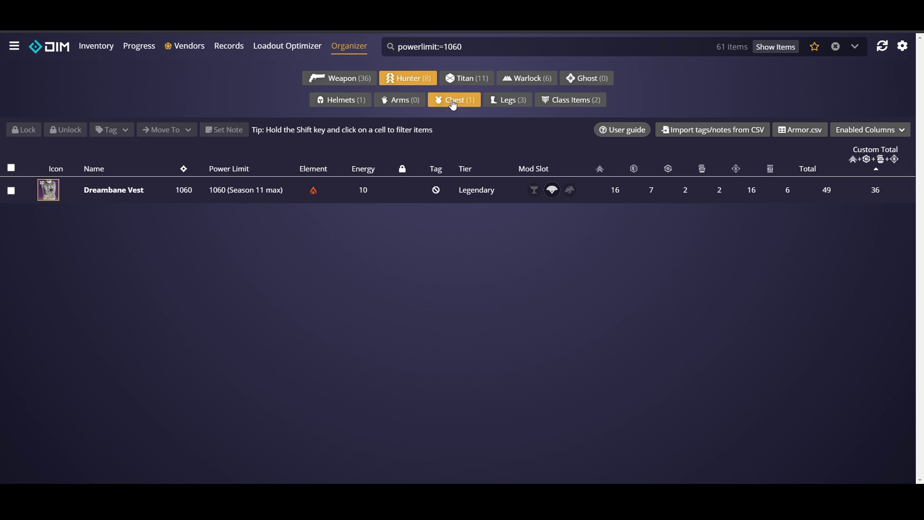
left_click(519, 103)
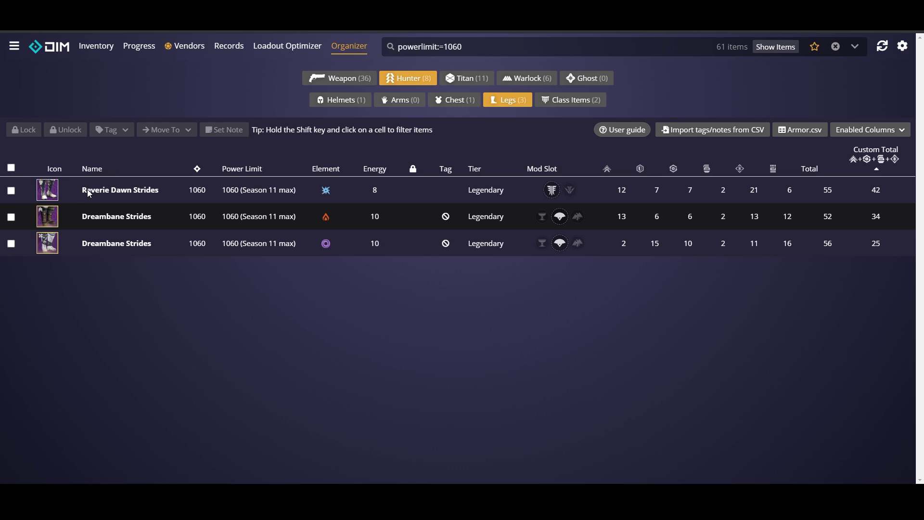
left_click(573, 100)
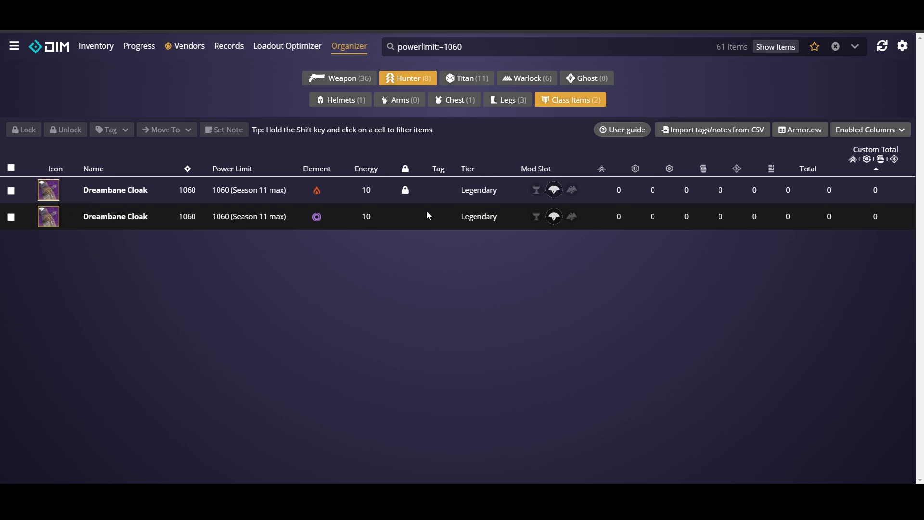
Show the Titan's leg armor and check Noble Constant Type 2.
left_click(465, 78)
left_click(509, 100)
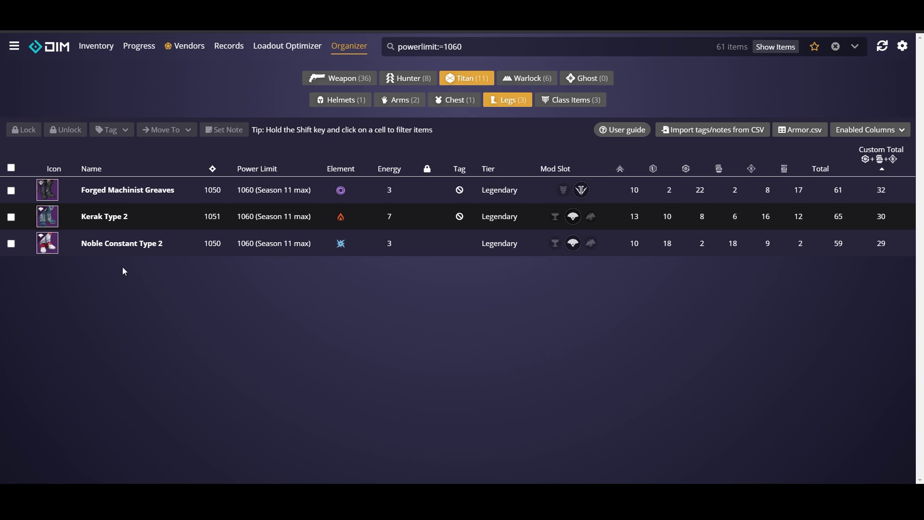
left_click(13, 244)
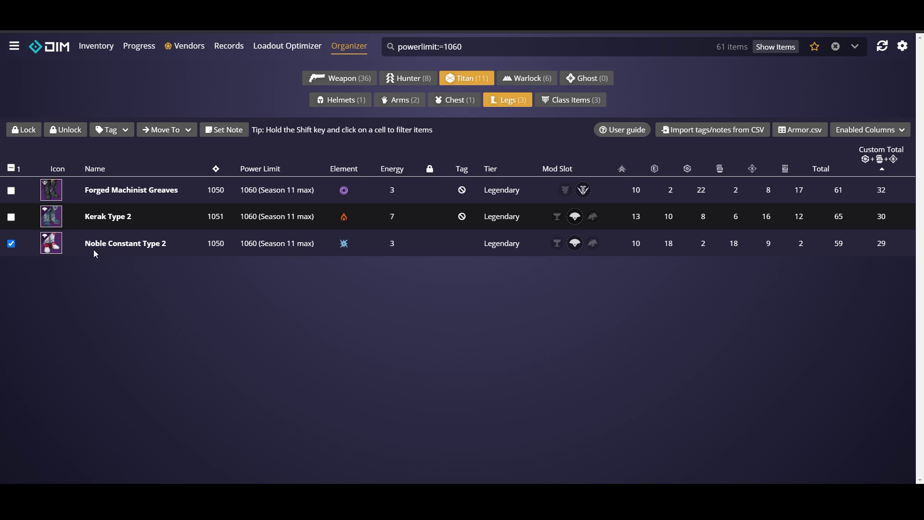
Tag the checked Noble Constant Type 2 leg armor as Junk.
left_click(102, 135)
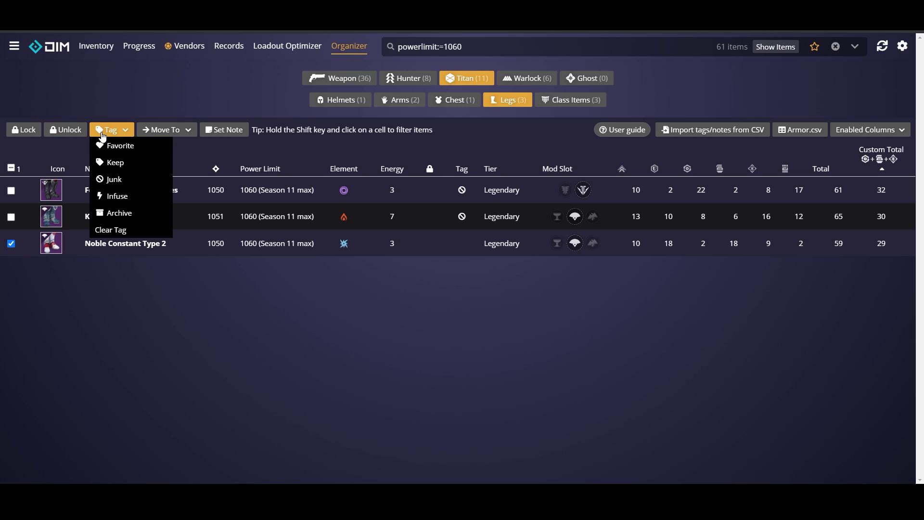
left_click(112, 179)
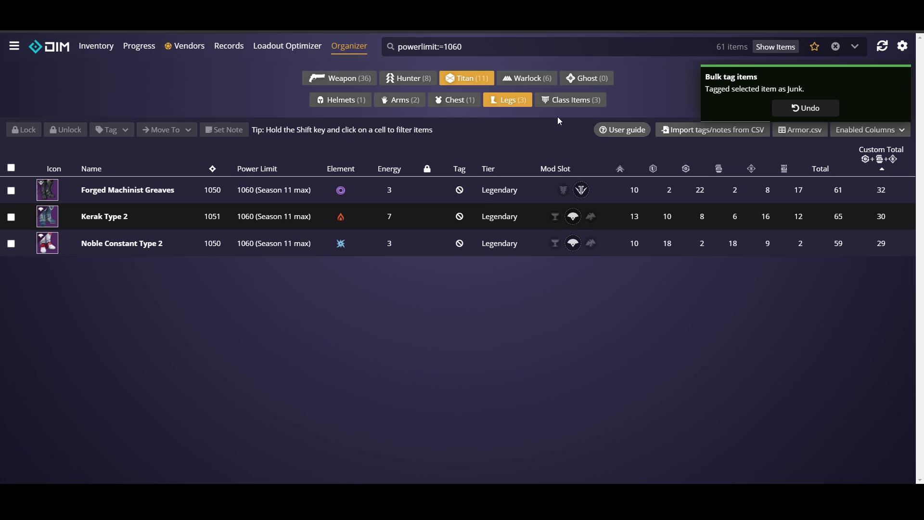
left_click(570, 100)
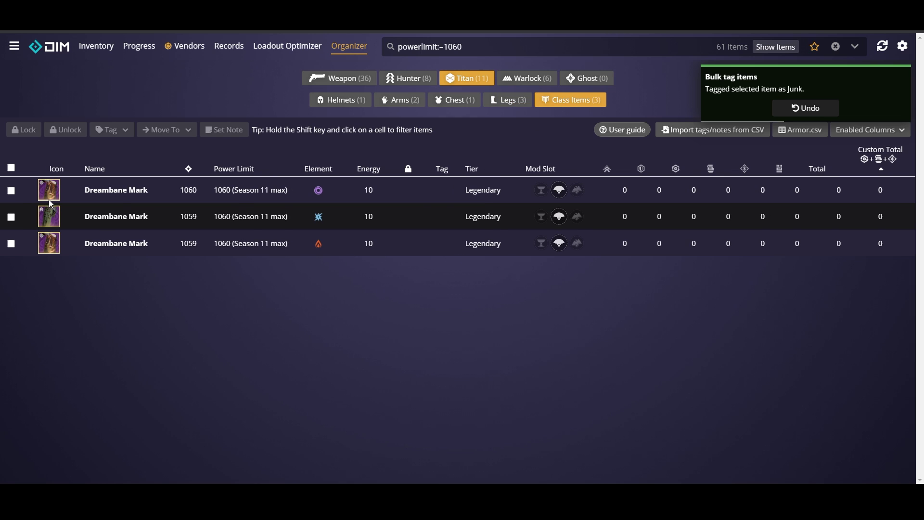
Select all three Titan Dreambane Mark class items, tag them Junk, then deselect them.
left_click(12, 168)
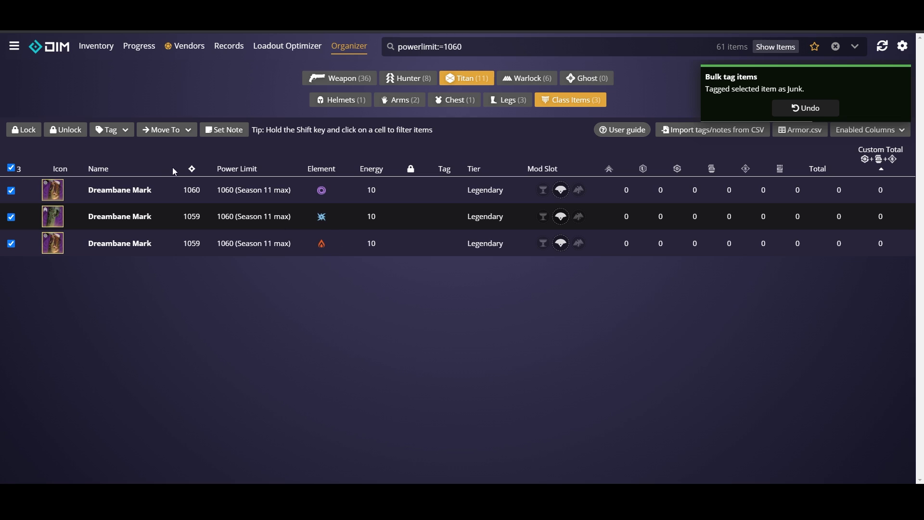
left_click(115, 137)
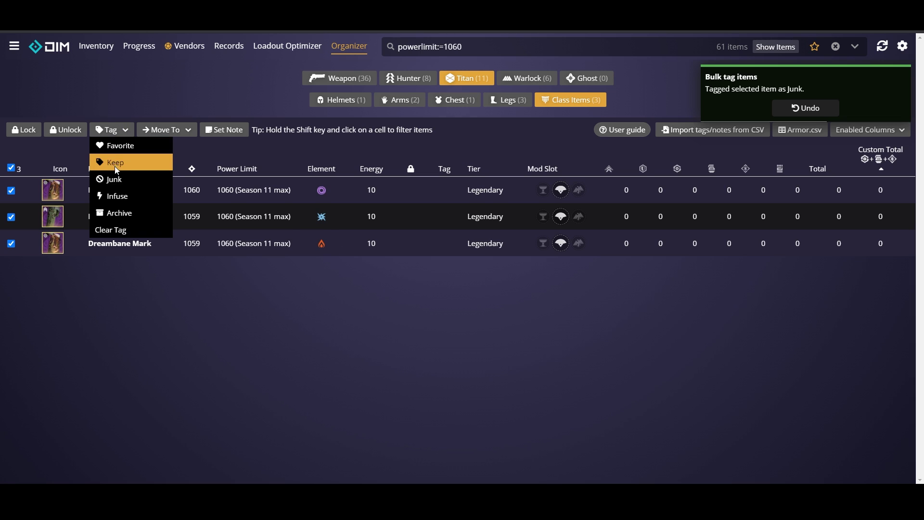
left_click(114, 177)
left_click(11, 168)
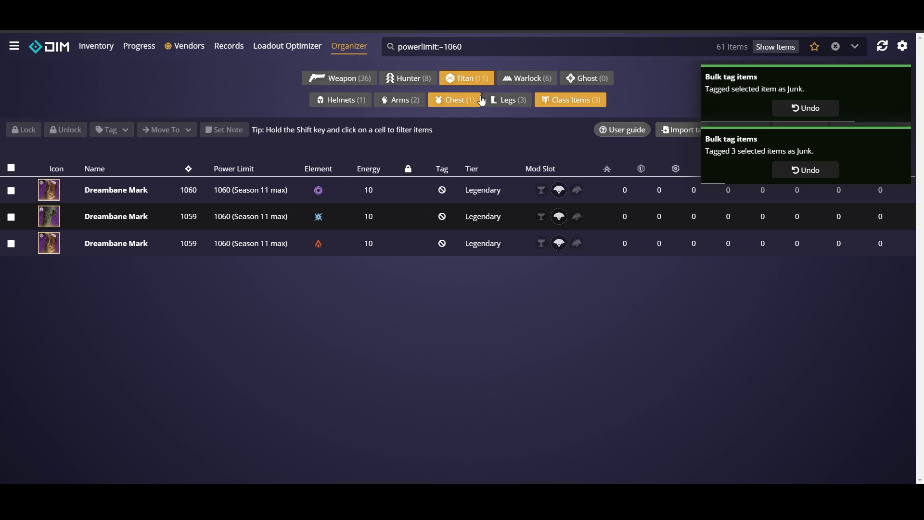
left_click(339, 78)
Show only Auto Rifles, hide the Perks, Mods & Shaders column, and clear the power-limit search.
left_click(66, 102)
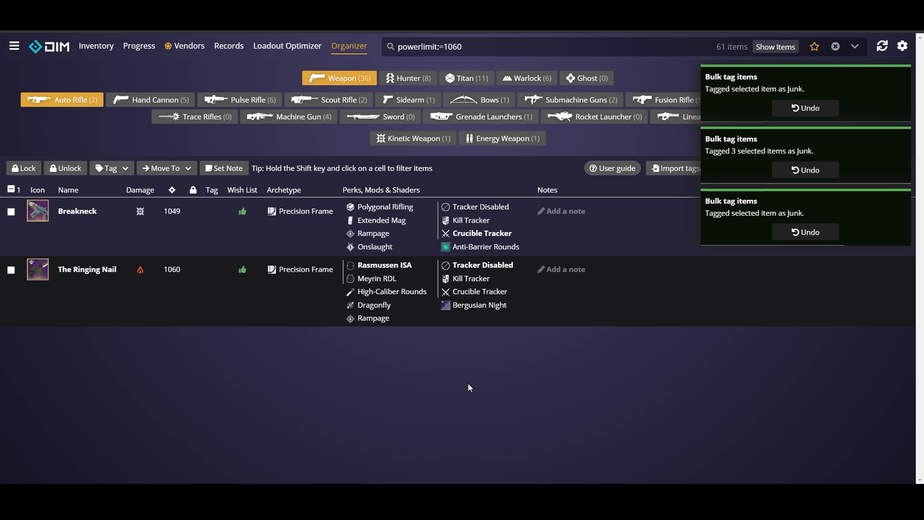
mouse_move(385, 248)
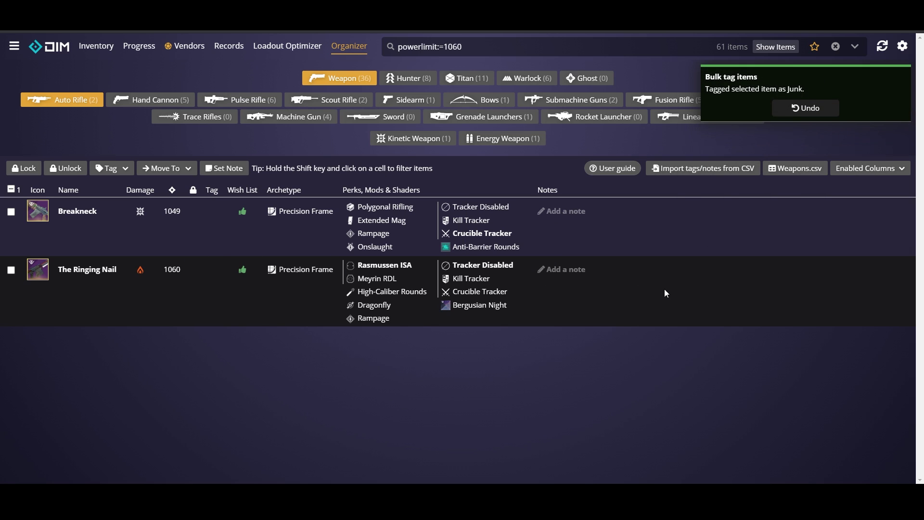
left_click(884, 169)
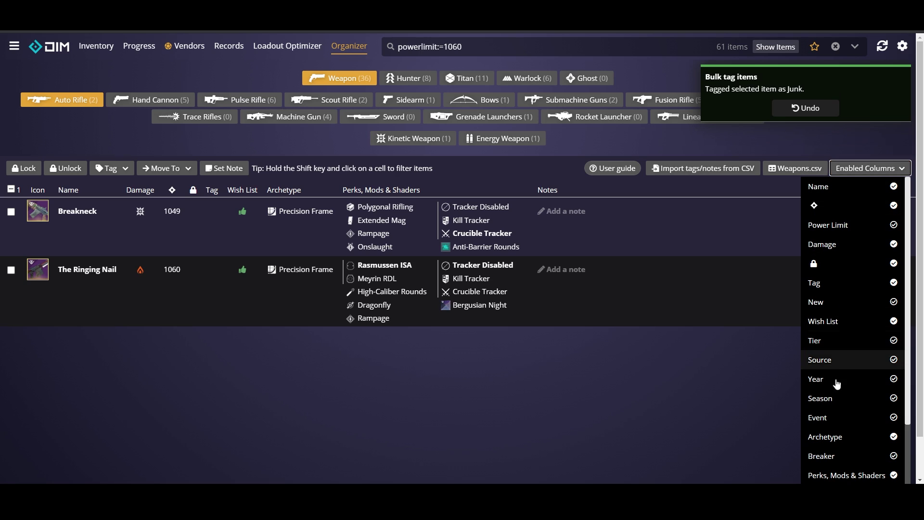
scroll(847, 405, "down", 1)
scroll(847, 405, "down", 3)
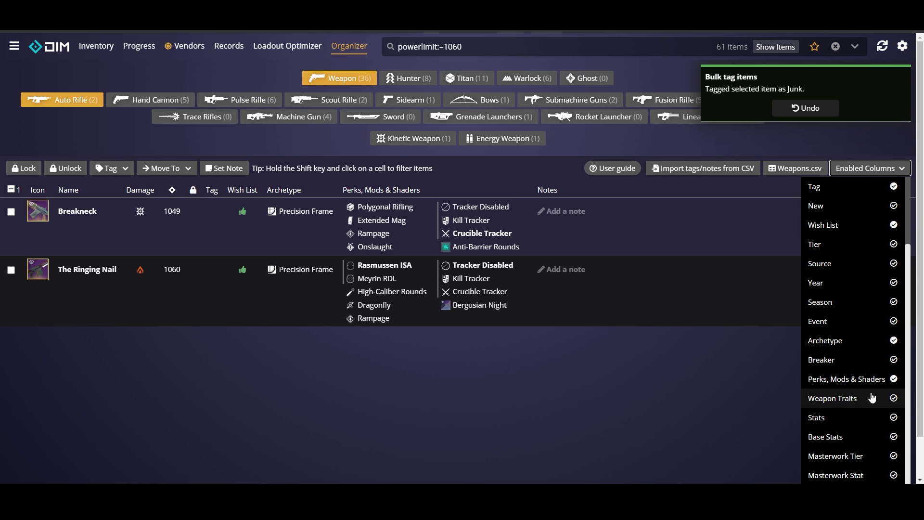
left_click(847, 379)
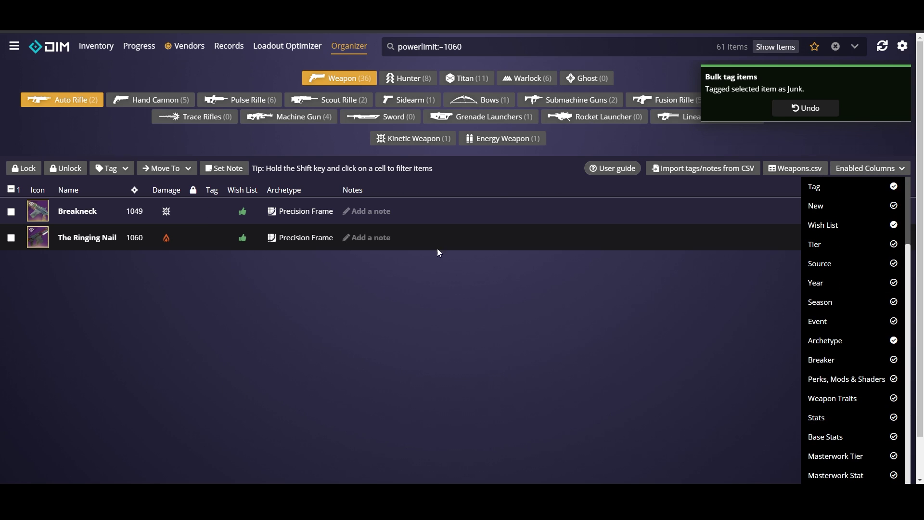
key("Escape")
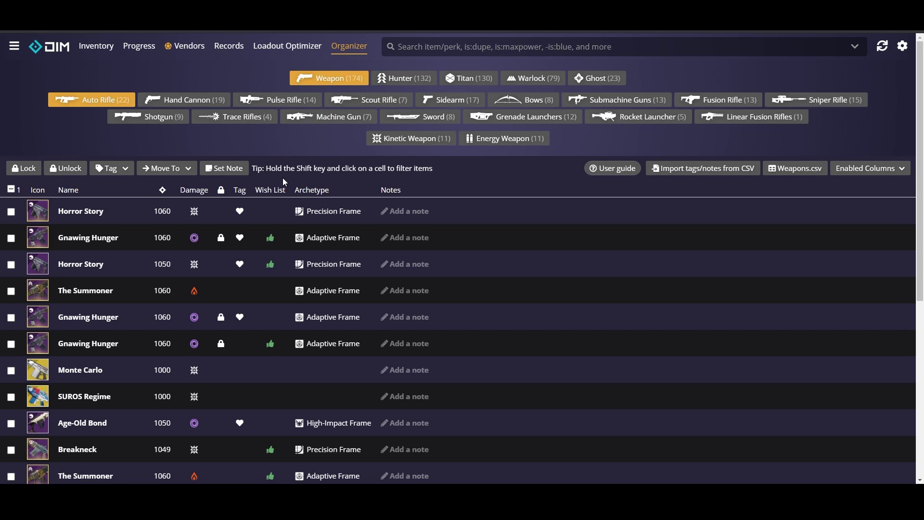
Inspect the details of Gnawing Hunger and Horror Story, closing each afterwards.
left_click(56, 243)
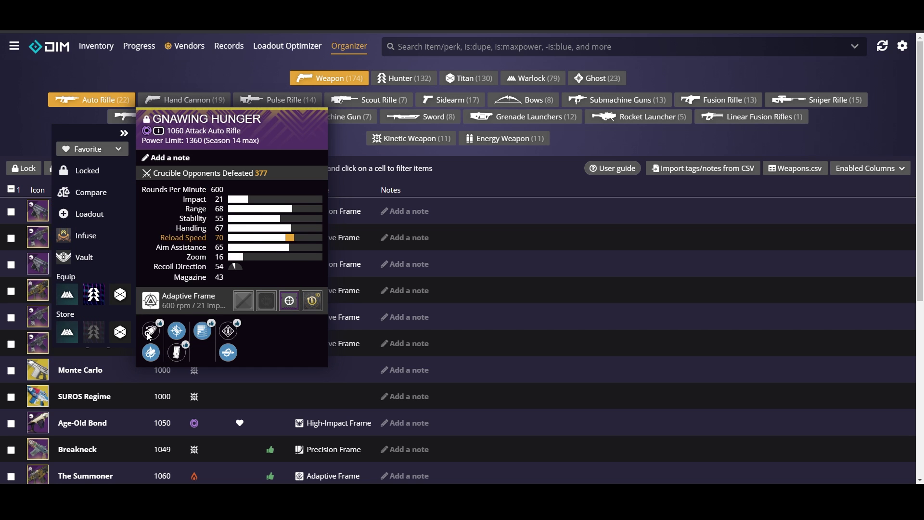
left_click(485, 183)
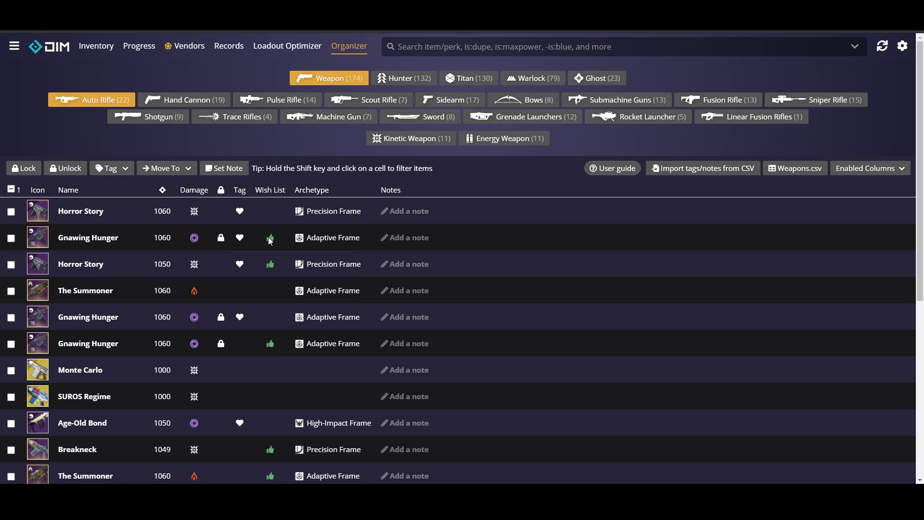
left_click(42, 269)
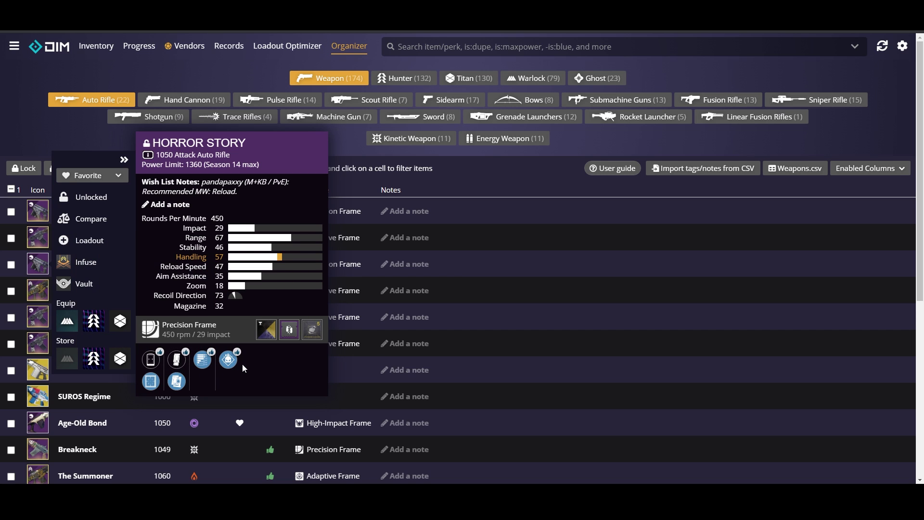
key("Escape")
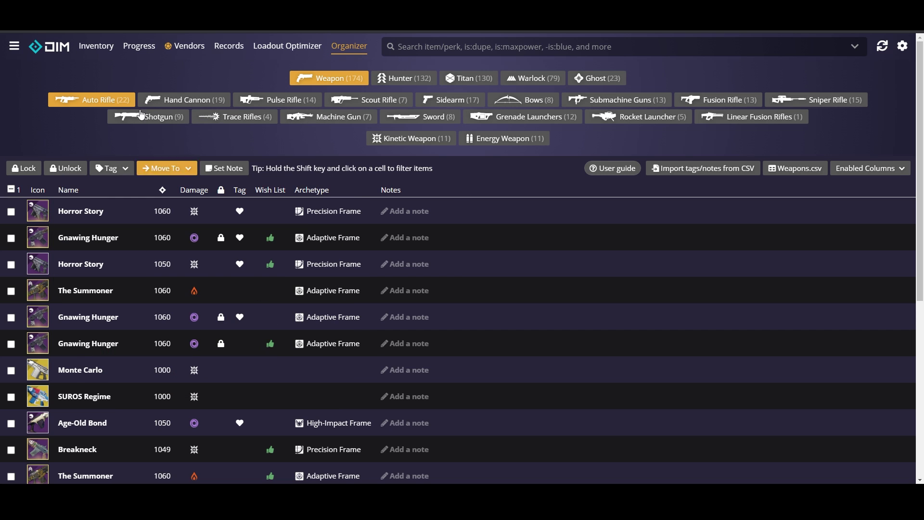
Sort the auto rifles by Wish List and view The Summoner's details.
left_click(274, 191)
scroll(256, 388, "down", 6)
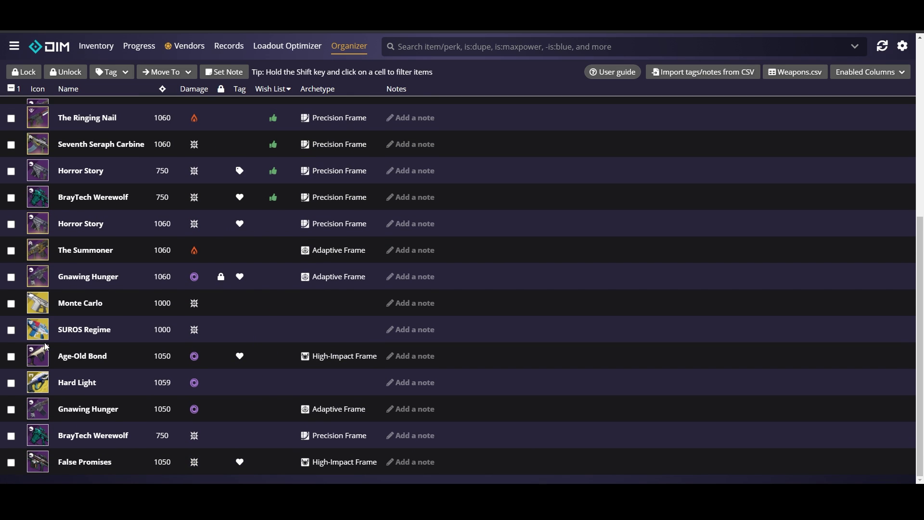
left_click(39, 249)
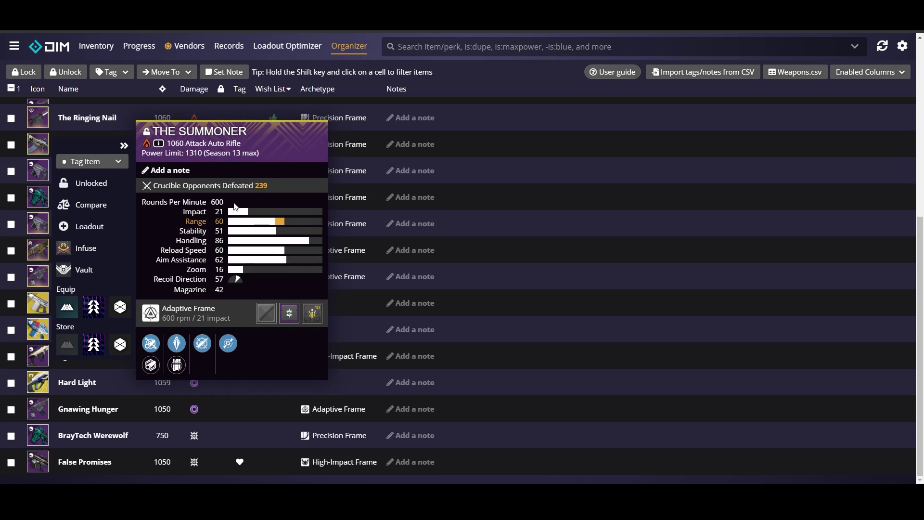